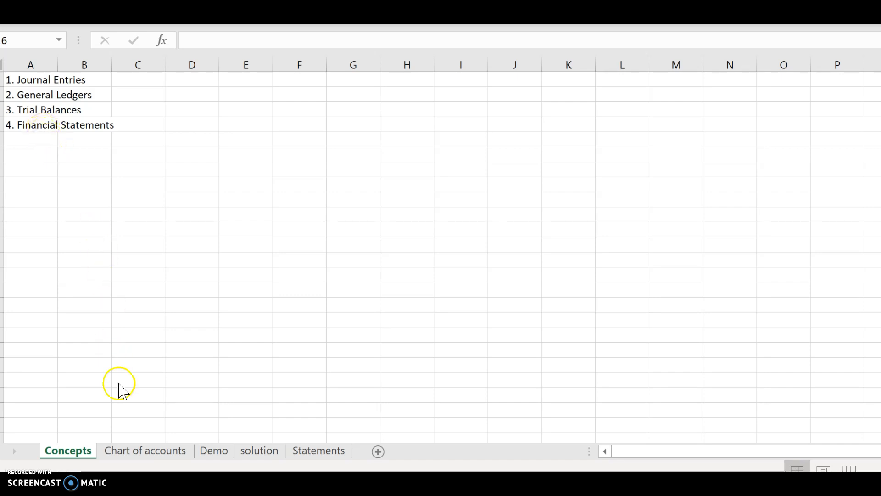
# Step: Browse the Concepts, Chart of accounts and Demo sheets to review the accounts, October transactions and beginning balances
pyautogui.click(167, 455)
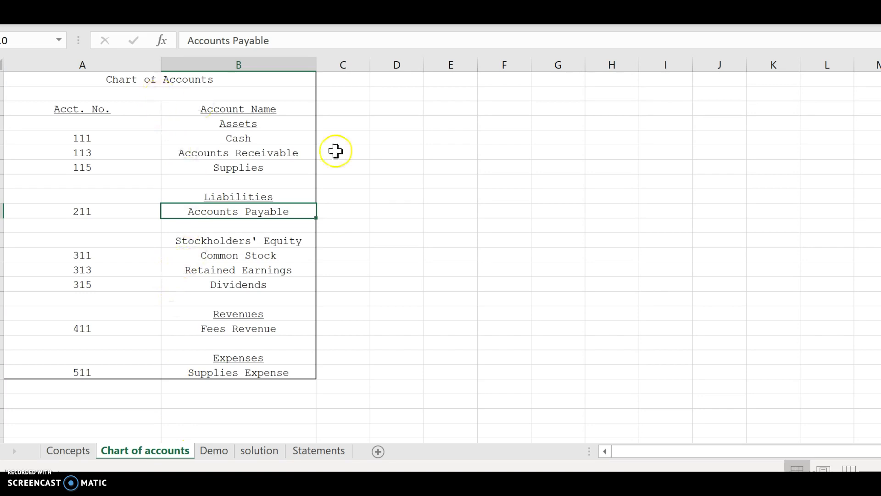
pyautogui.click(397, 196)
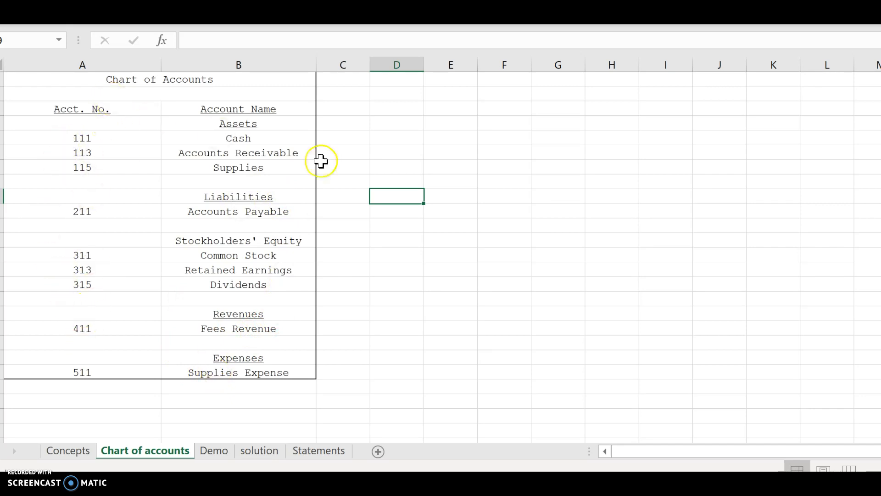
pyautogui.click(225, 456)
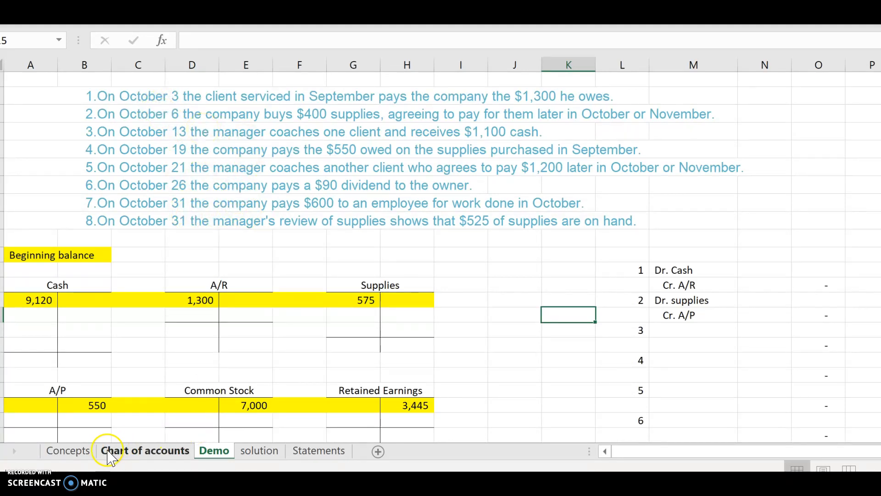
pyautogui.click(69, 451)
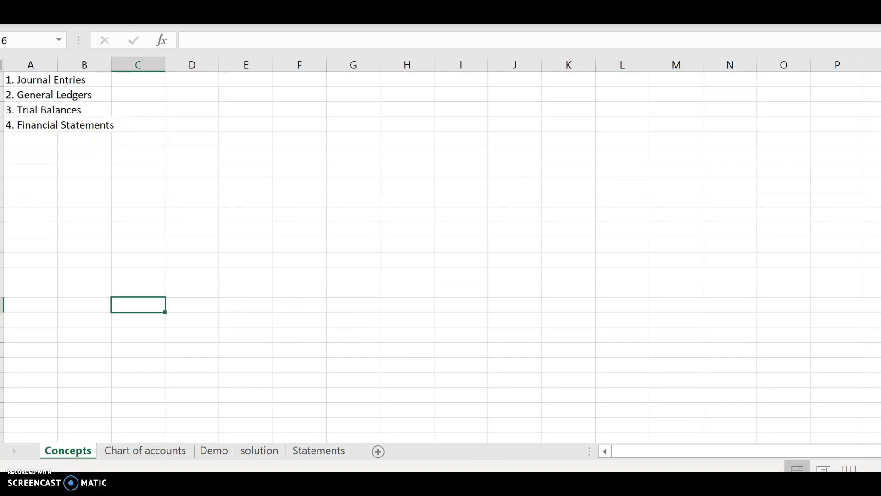
pyautogui.click(214, 449)
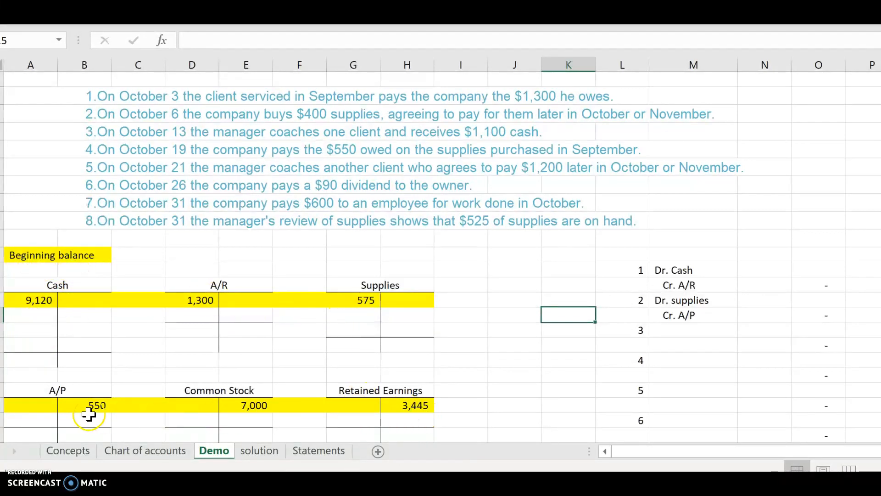
pyautogui.scroll(-1, 258, 397)
pyautogui.scroll(-1, 258, 397)
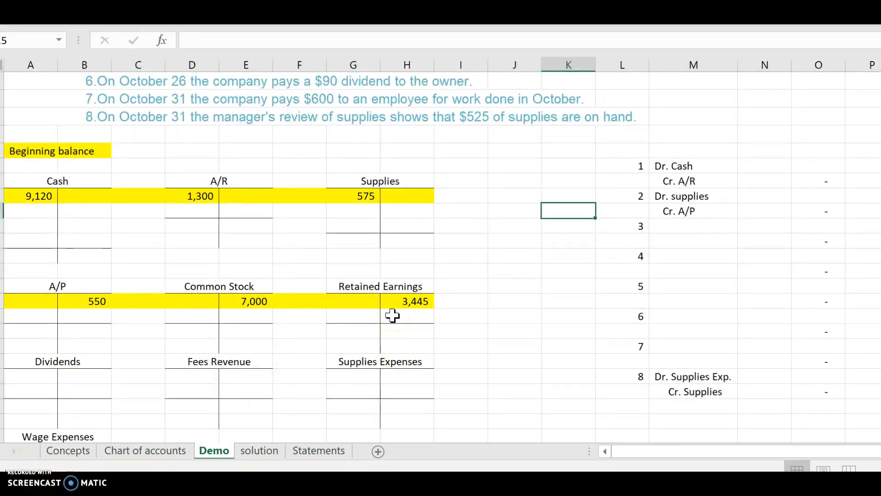
pyautogui.scroll(1, 363, 295)
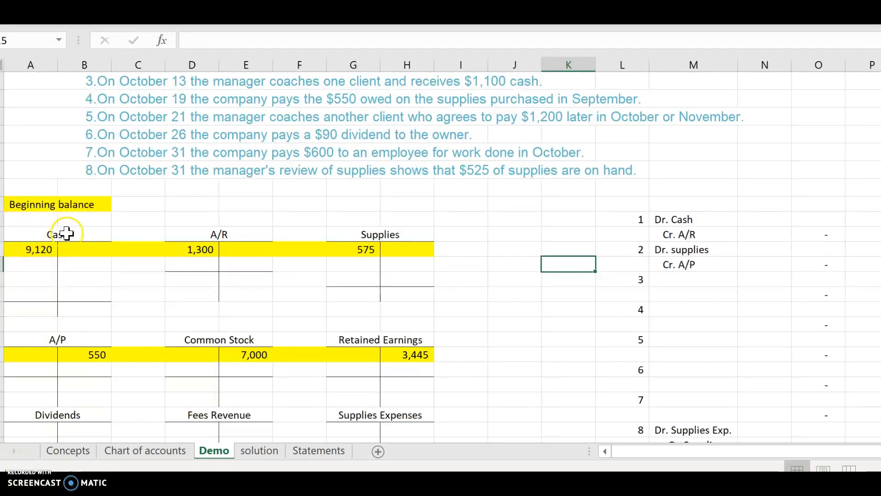
pyautogui.click(39, 268)
pyautogui.scroll(1, 72, 259)
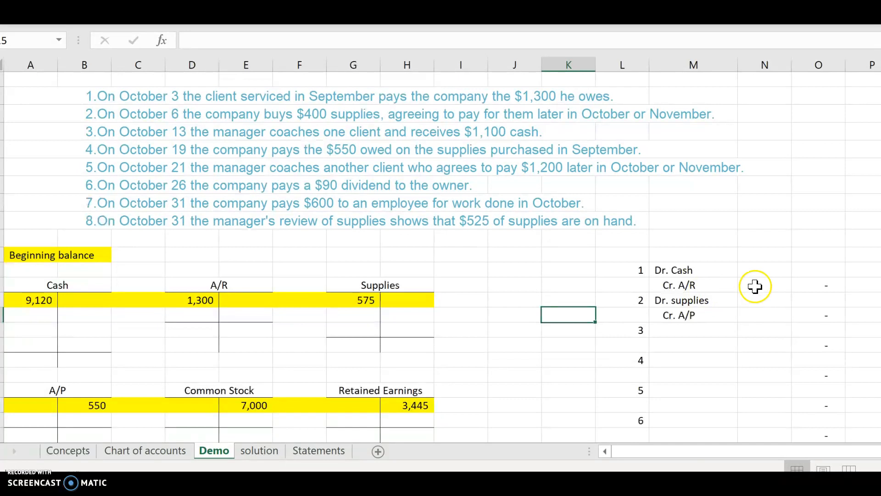
# Step: Enter 1300 as the Dr. Cash amount for journal entry 1
pyautogui.click(757, 271)
pyautogui.write('1300')
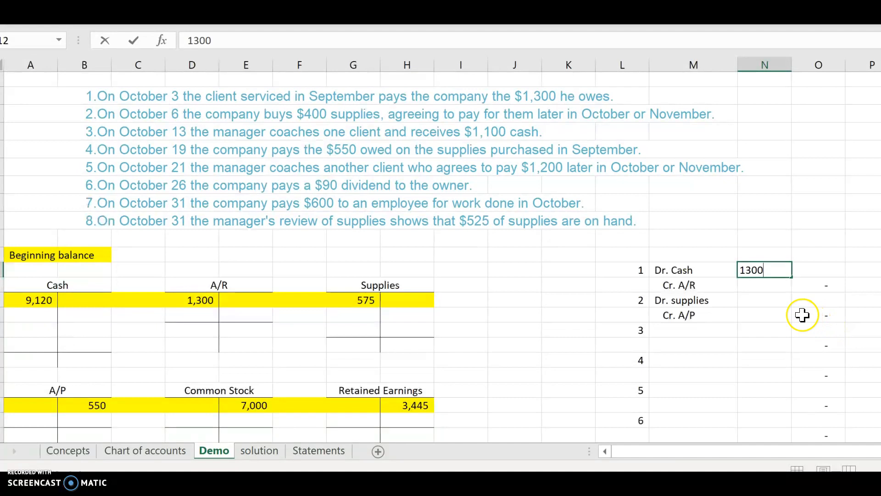
pyautogui.click(811, 327)
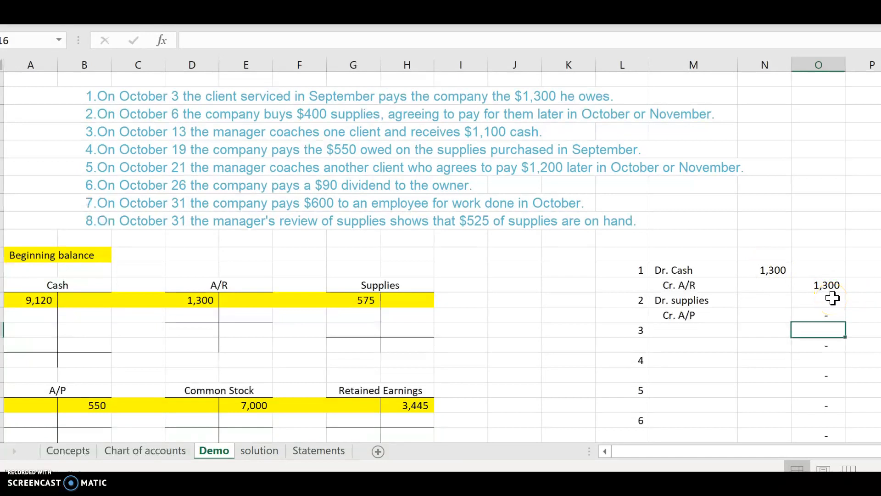
# Step: Enter 400 as the Dr. supplies amount for journal entry 2
pyautogui.scroll(-1, 835, 300)
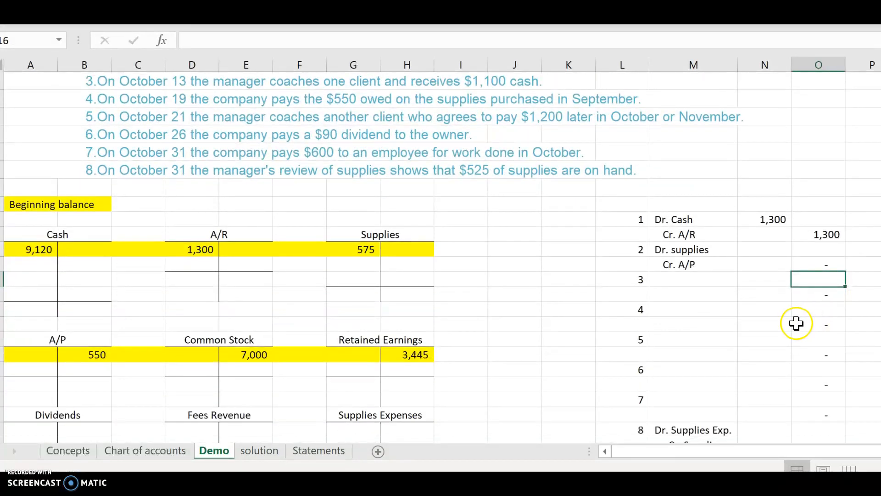
pyautogui.scroll(1, 785, 319)
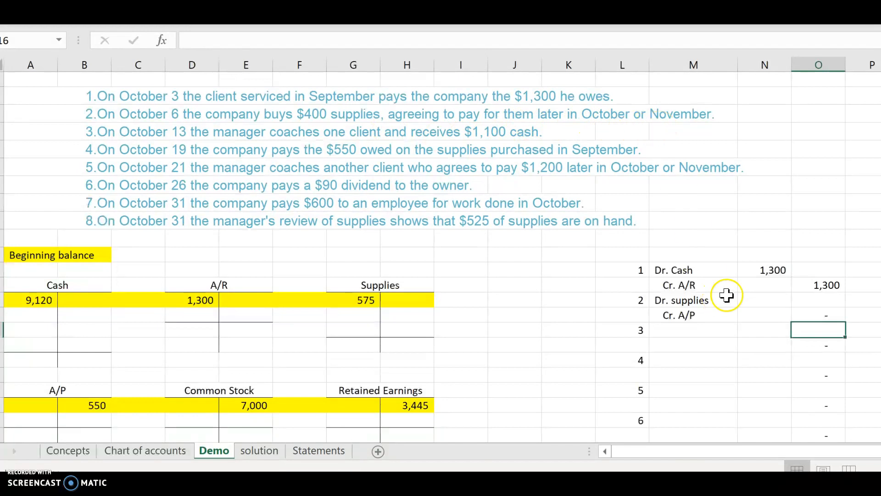
pyautogui.click(764, 306)
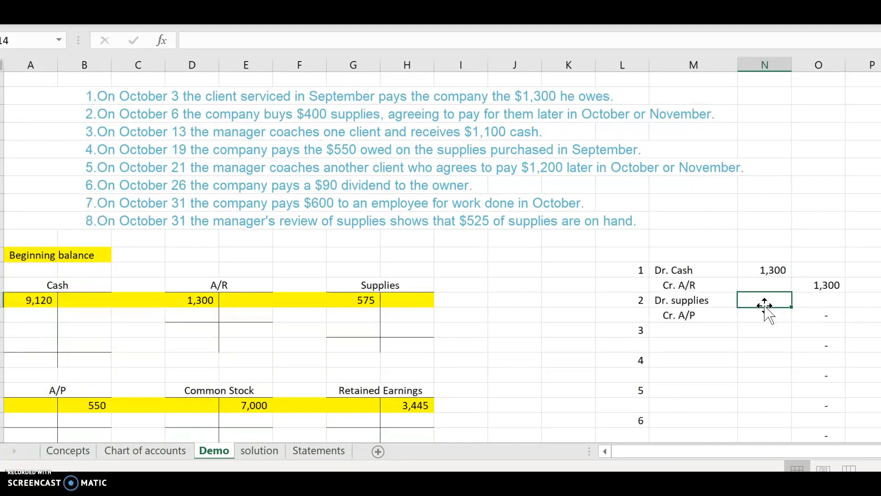
pyautogui.click(702, 322)
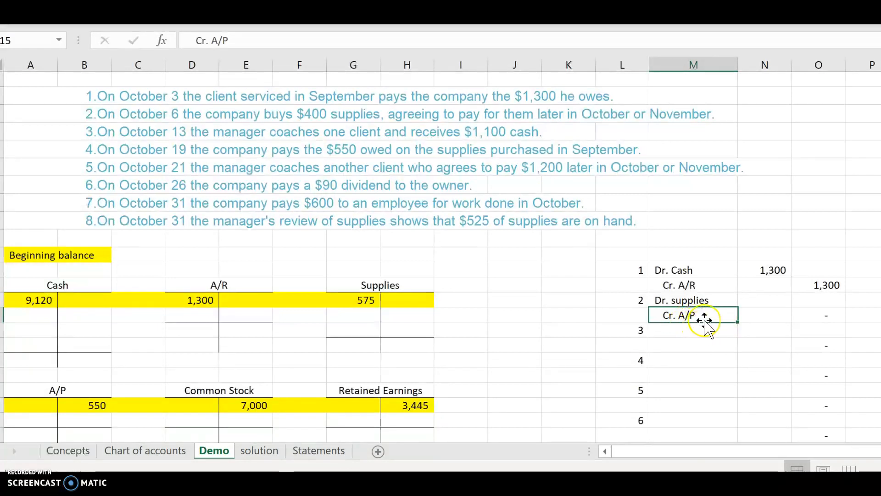
pyautogui.click(755, 303)
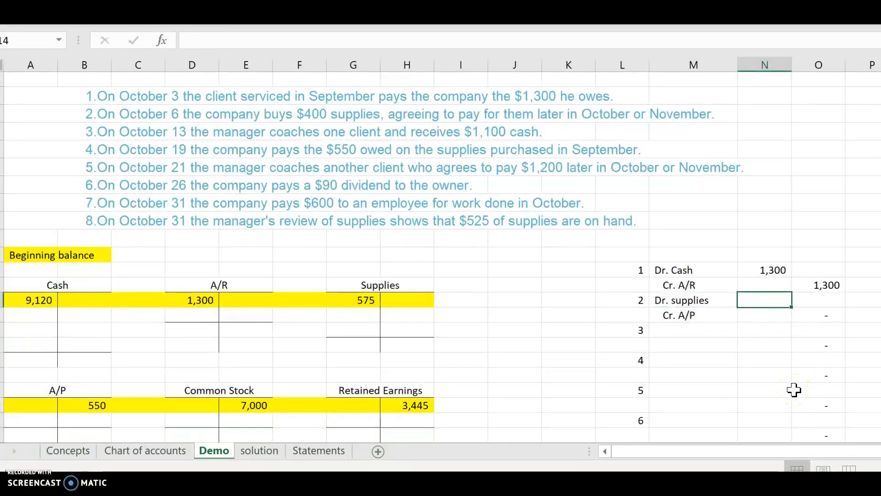
pyautogui.write('400')
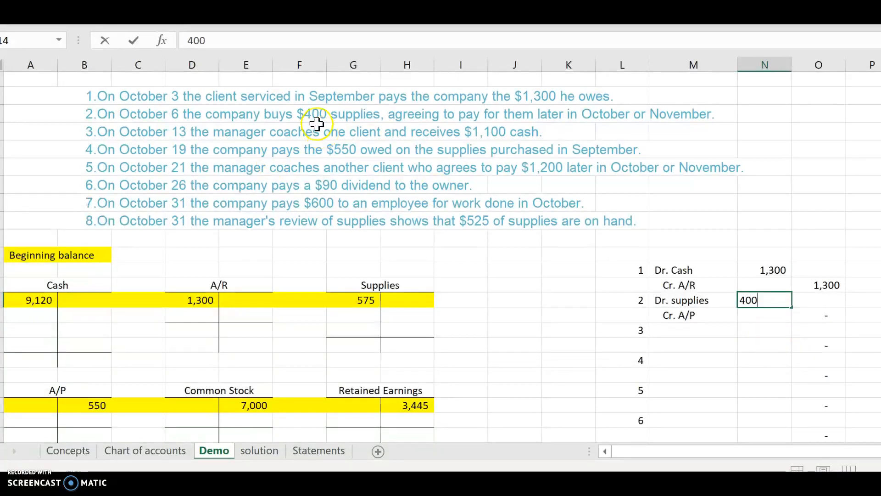
pyautogui.click(616, 282)
pyautogui.click(767, 315)
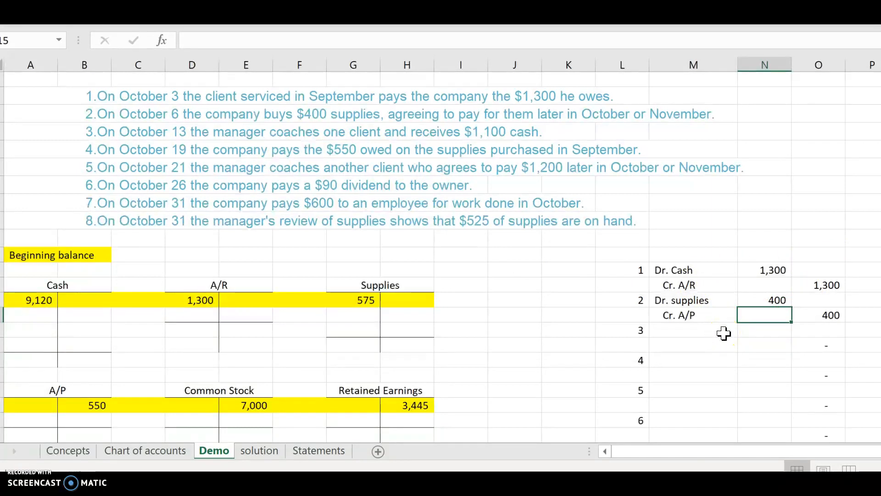
# Step: Review the solution sheet's completed journal entries and T-accounts against the Demo sheet
pyautogui.click(272, 452)
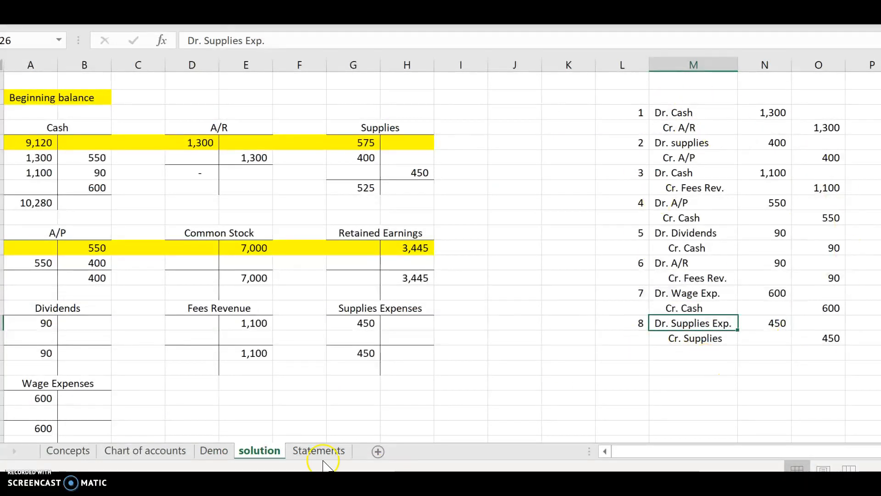
pyautogui.click(212, 450)
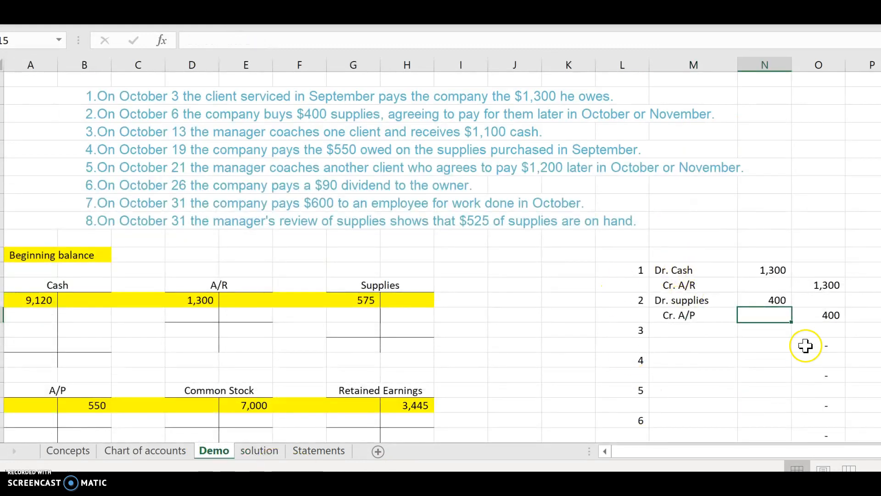
pyautogui.scroll(-1, 806, 348)
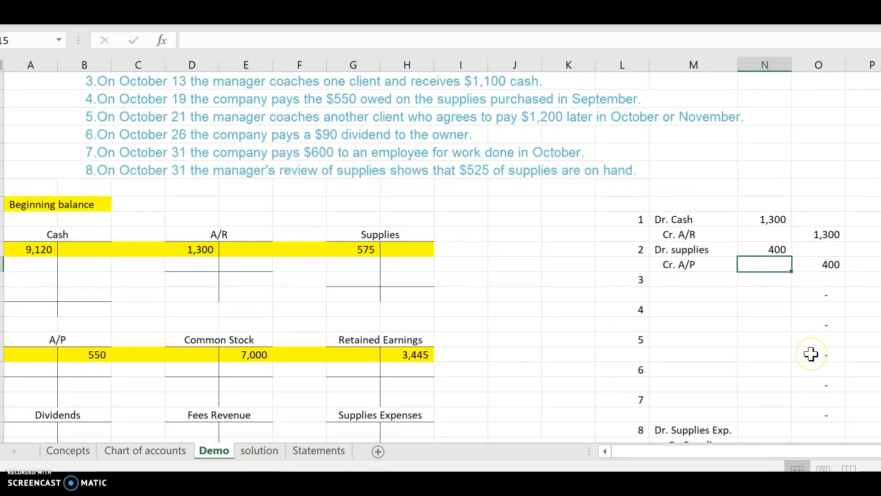
pyautogui.scroll(1, 812, 353)
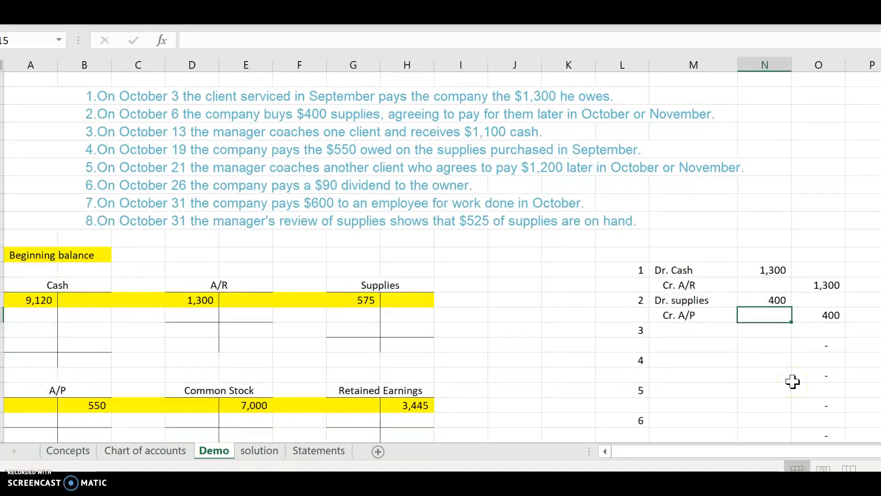
pyautogui.scroll(-1, 793, 381)
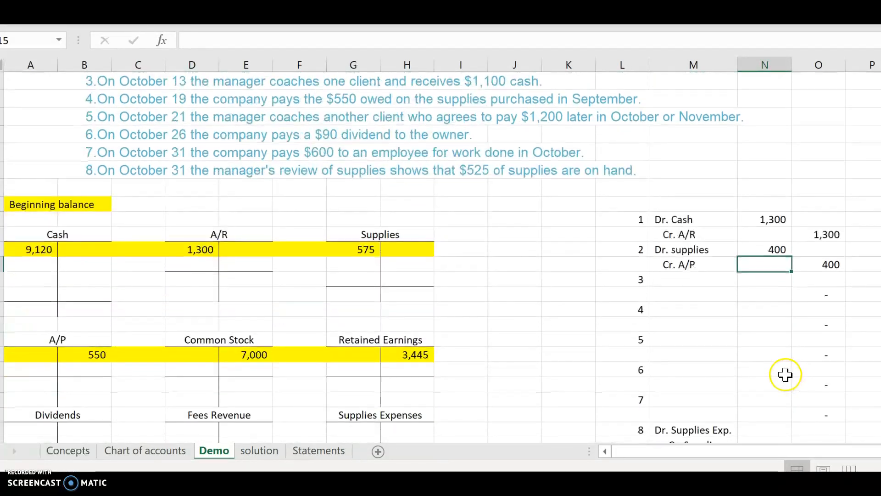
pyautogui.scroll(1, 260, 216)
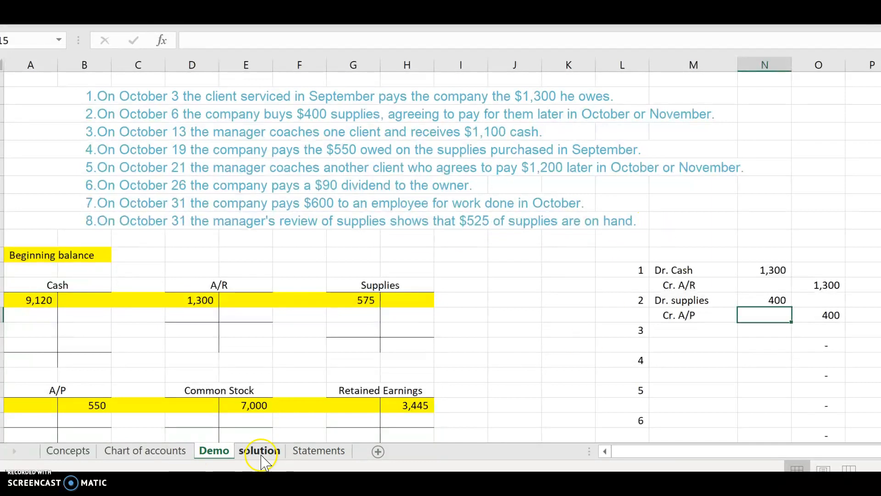
pyautogui.click(272, 454)
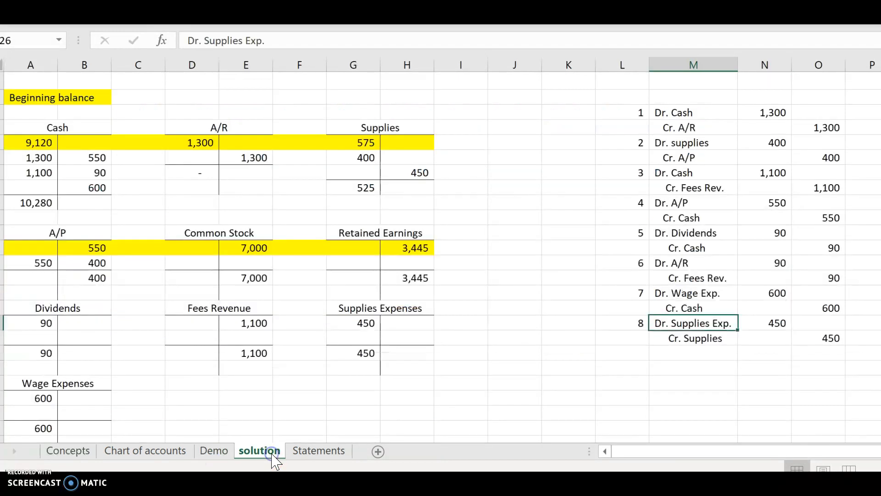
pyautogui.scroll(3, 515, 376)
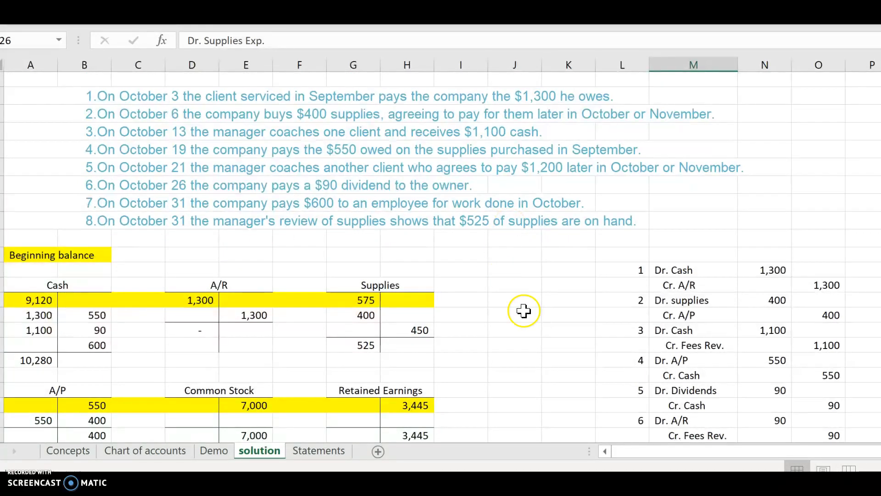
pyautogui.scroll(-1, 524, 310)
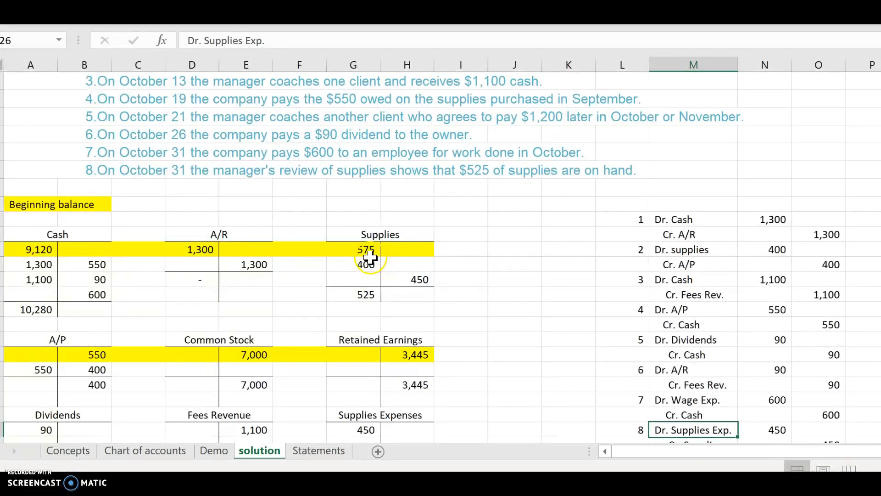
pyautogui.scroll(1, 367, 263)
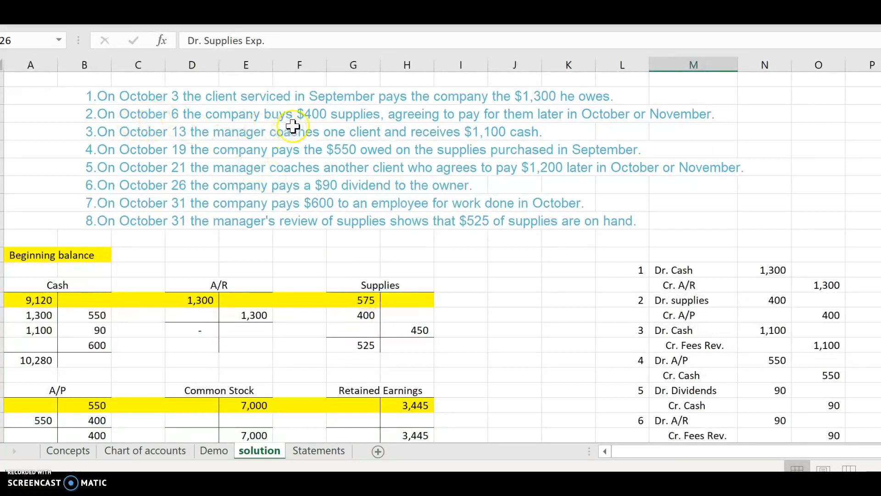
# Step: Inspect the Supplies T-account entries on the solution sheet, then return to the Demo sheet
pyautogui.click(360, 316)
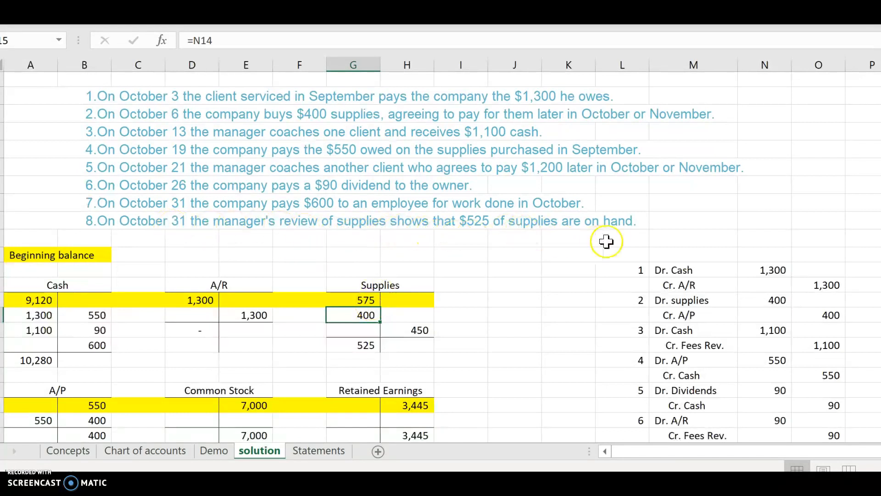
pyautogui.click(368, 348)
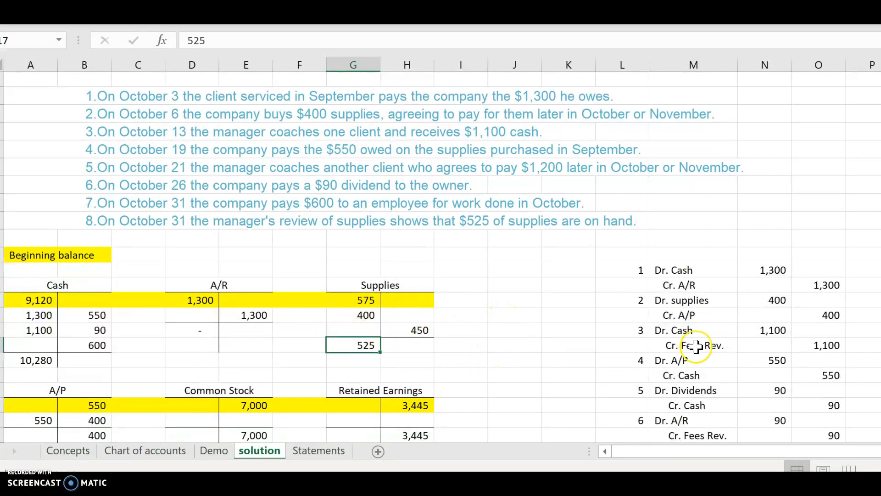
pyautogui.scroll(-2, 696, 345)
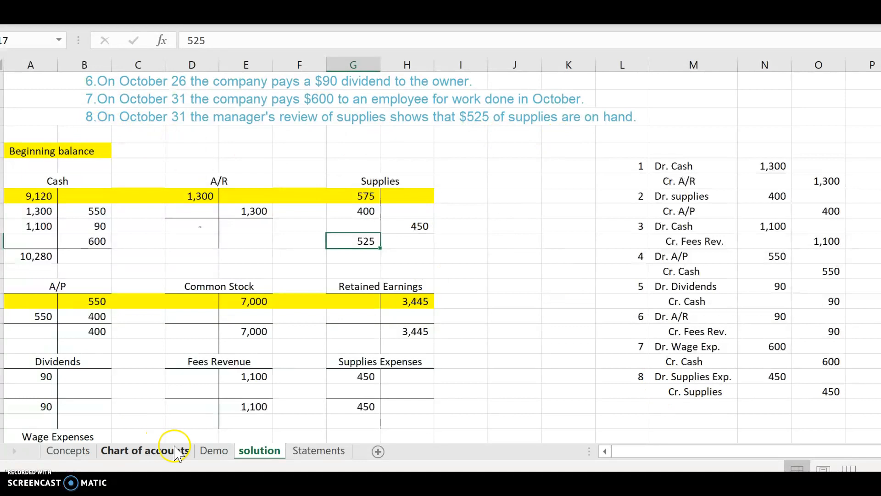
pyautogui.click(231, 449)
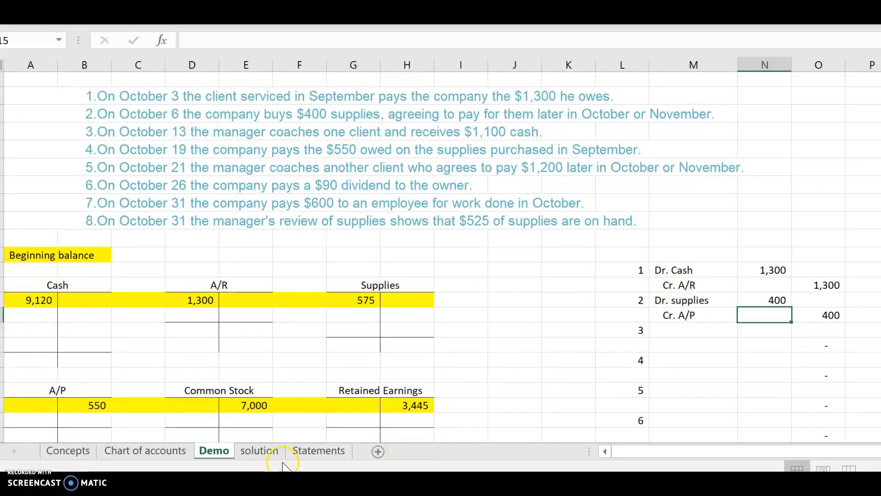
pyautogui.click(263, 456)
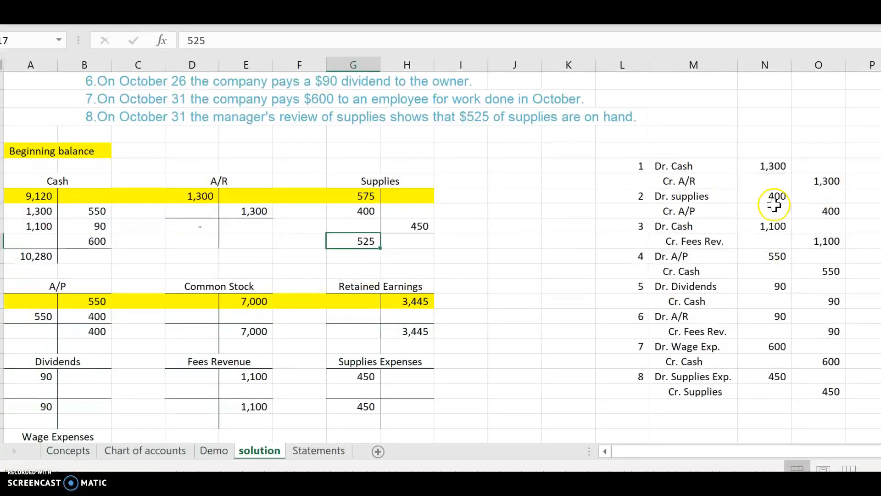
pyautogui.click(211, 452)
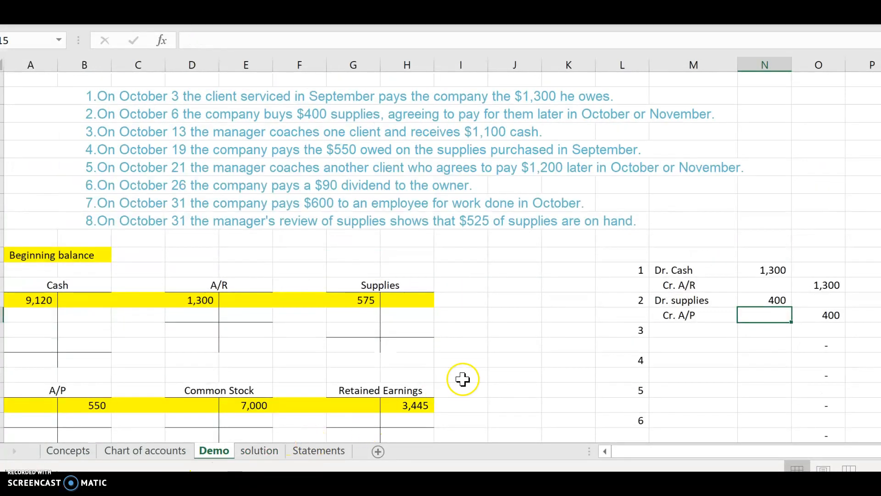
# Step: Enter 450 as the Dr. Supplies Exp. amount for journal entry 8
pyautogui.scroll(-1, 666, 303)
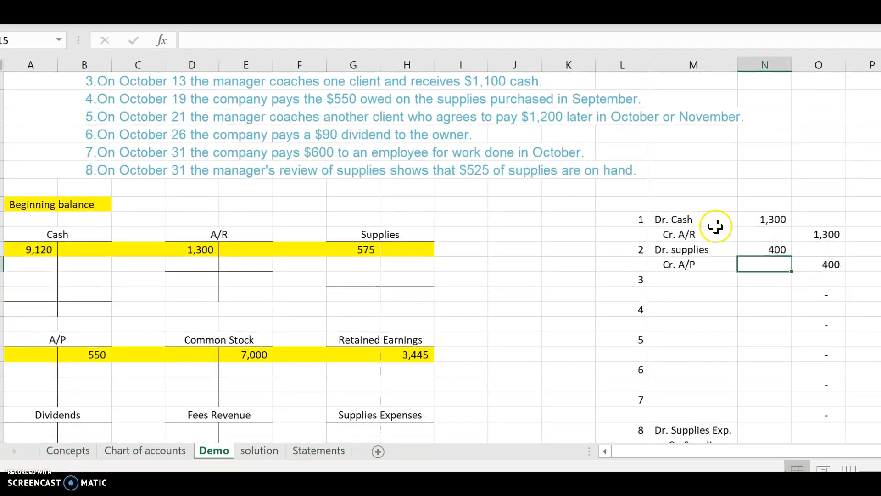
pyautogui.scroll(-1, 775, 357)
pyautogui.click(762, 378)
pyautogui.write('450')
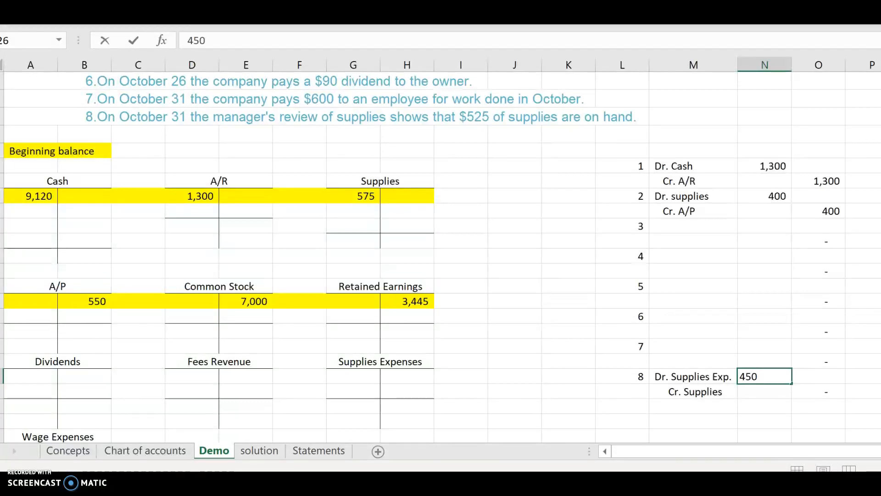
pyautogui.click(724, 287)
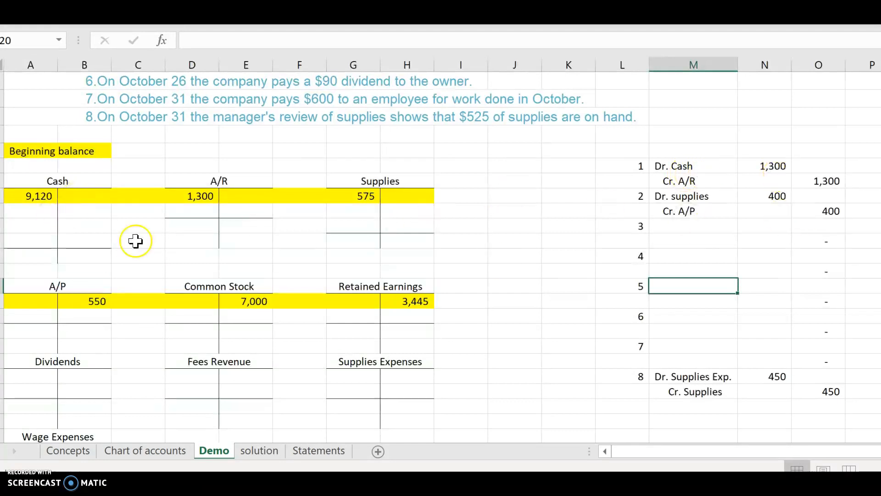
# Step: Post entry 1 to the T-accounts: 1300 as a Cash debit and 1300 as an A/R credit
pyautogui.click(28, 211)
pyautogui.write('1300')
pyautogui.click(176, 255)
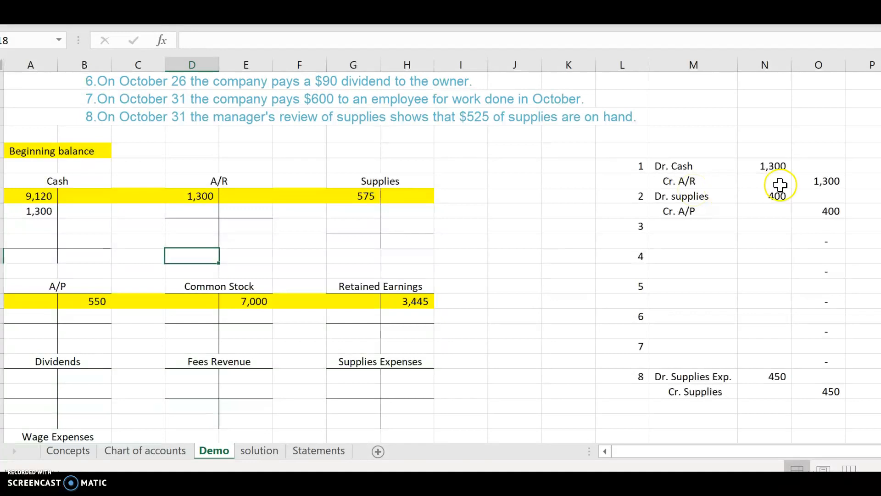
pyautogui.click(243, 212)
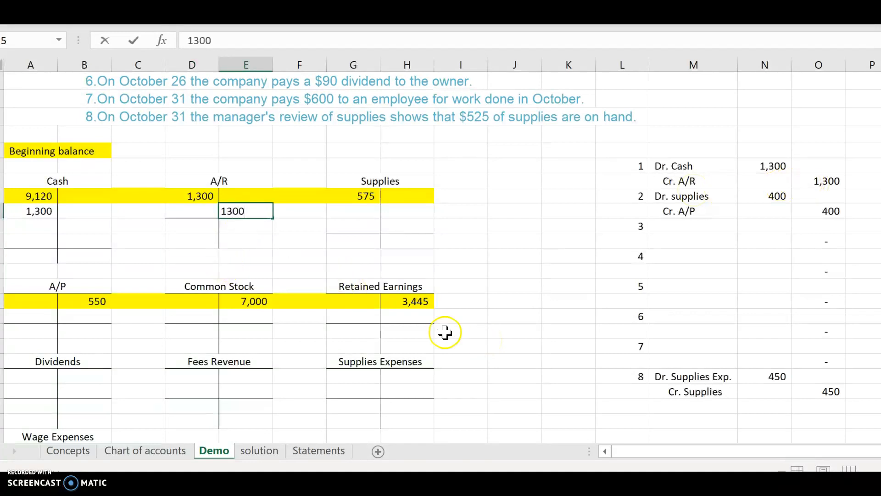
pyautogui.click(416, 319)
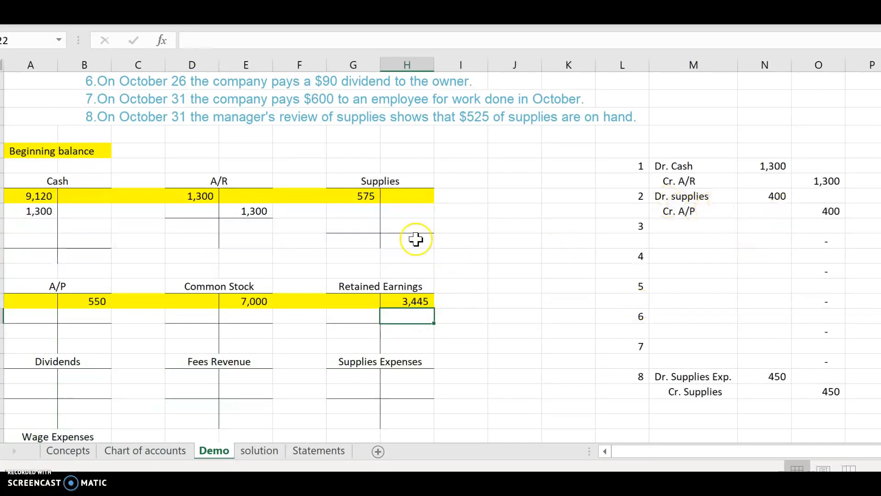
# Step: Post entry 2 to the T-accounts: 400 as a Supplies debit and 400 as an A/P credit
pyautogui.click(370, 214)
pyautogui.write('400')
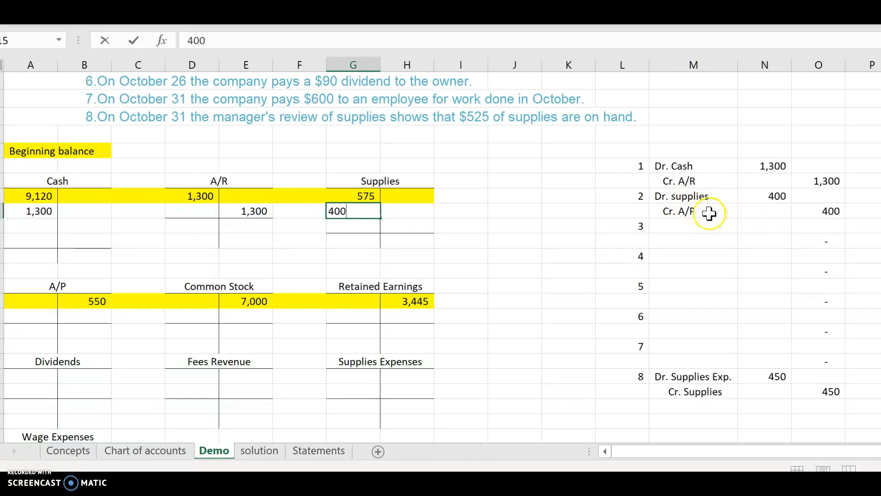
pyautogui.click(108, 319)
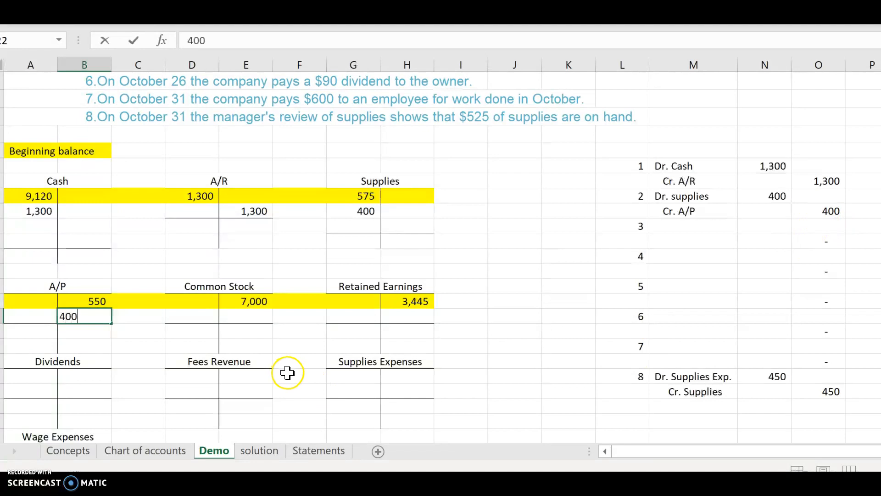
pyautogui.click(184, 378)
# Step: Check the solution sheet, then fill the A/R T-account's next debit row with 0
pyautogui.scroll(1, 400, 337)
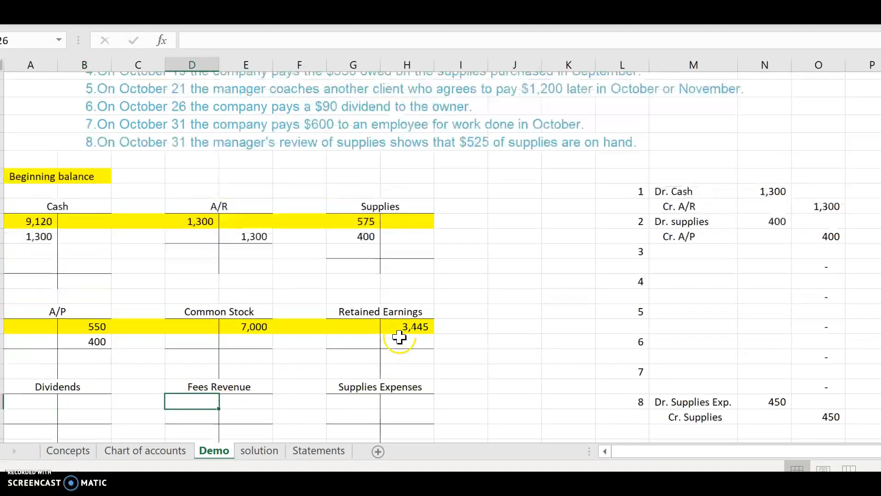
pyautogui.scroll(2, 399, 337)
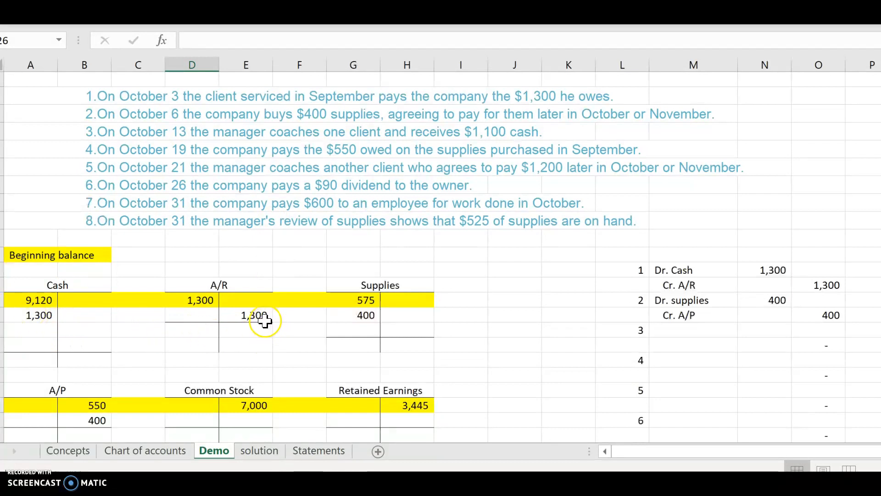
pyautogui.click(258, 450)
pyautogui.click(220, 452)
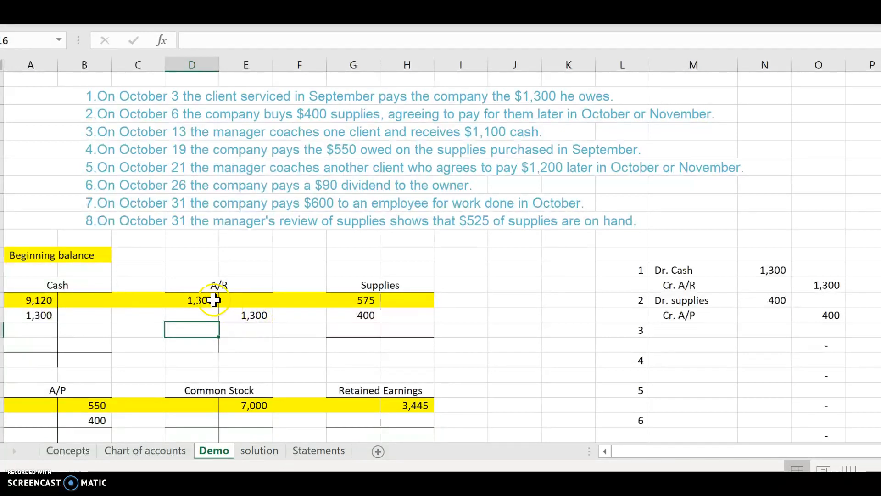
pyautogui.click(206, 331)
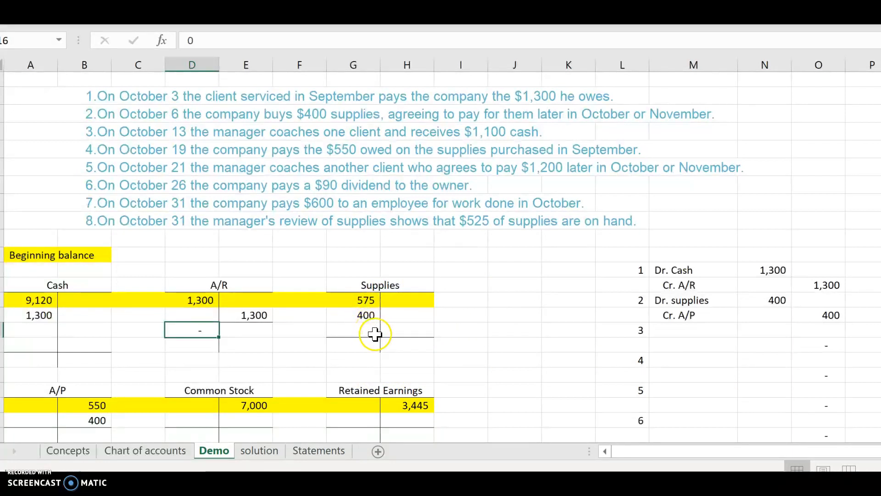
# Step: Post 450 as a credit in the Supplies T-account for entry 8
pyautogui.scroll(-3, 735, 395)
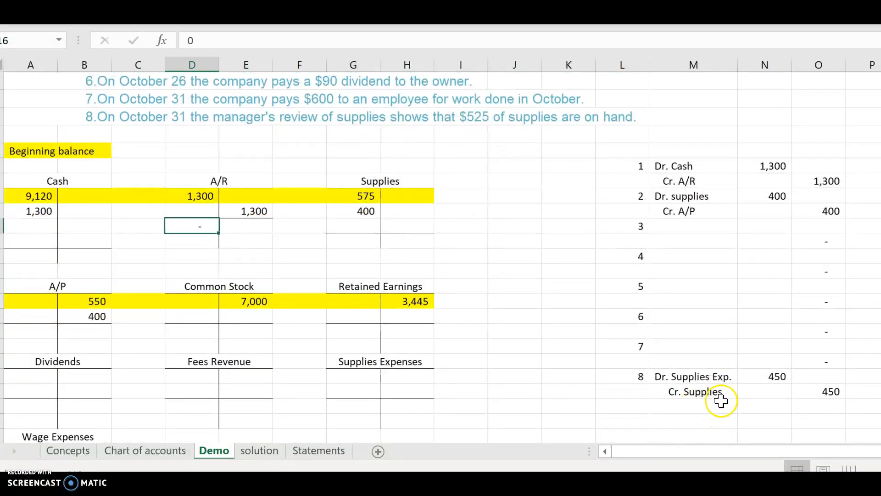
pyautogui.click(413, 229)
pyautogui.write('450')
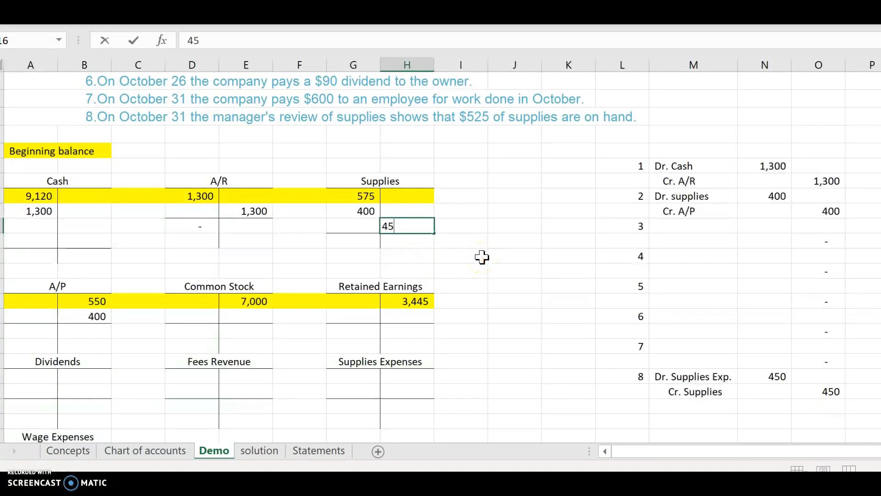
pyautogui.click(431, 269)
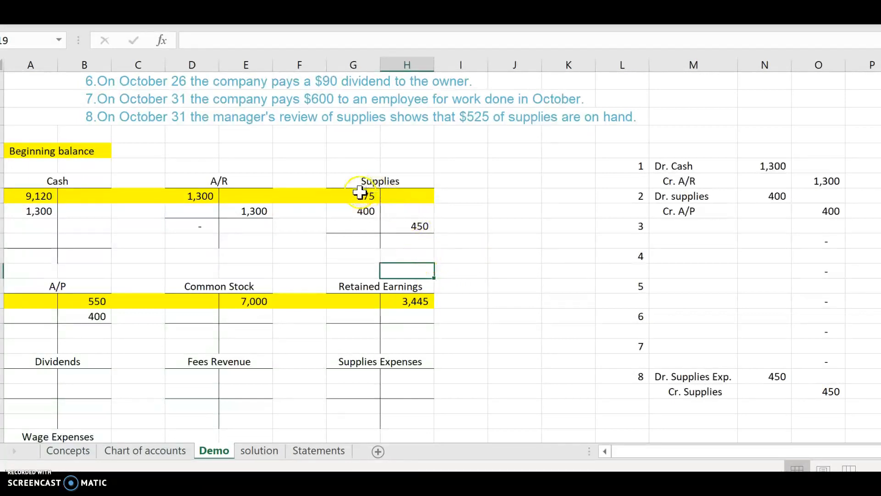
# Step: Calculate the Supplies T-account balance with the formula =G14+G15-H16
pyautogui.click(361, 238)
pyautogui.write('=')
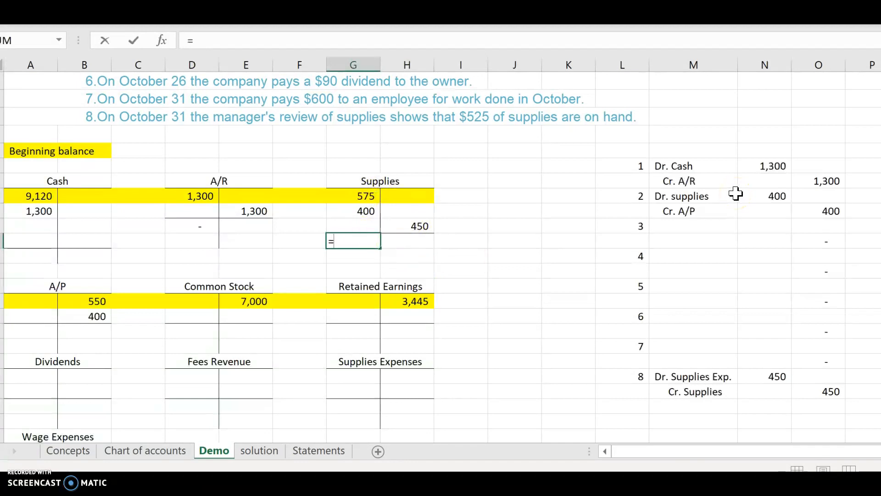
pyautogui.click(334, 194)
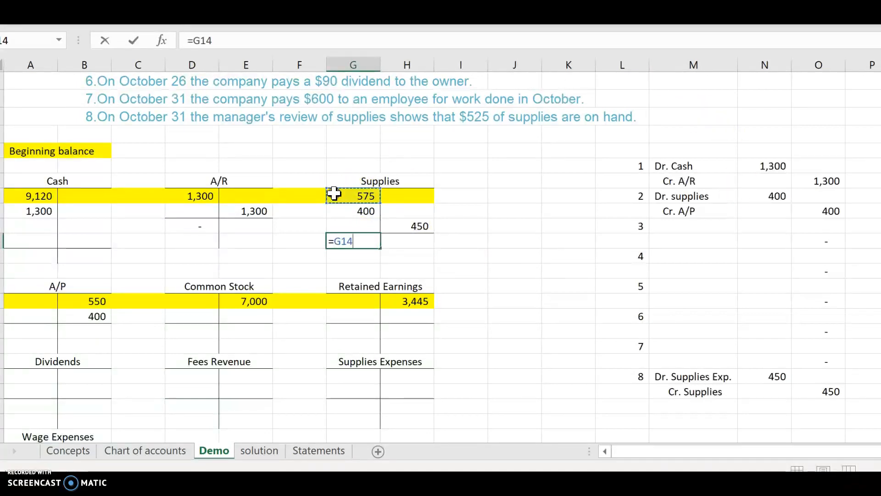
pyautogui.write('+')
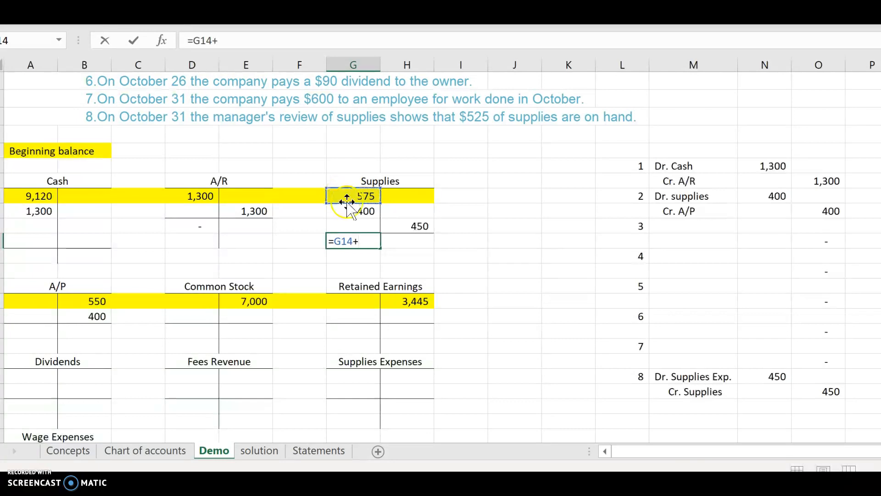
pyautogui.click(348, 211)
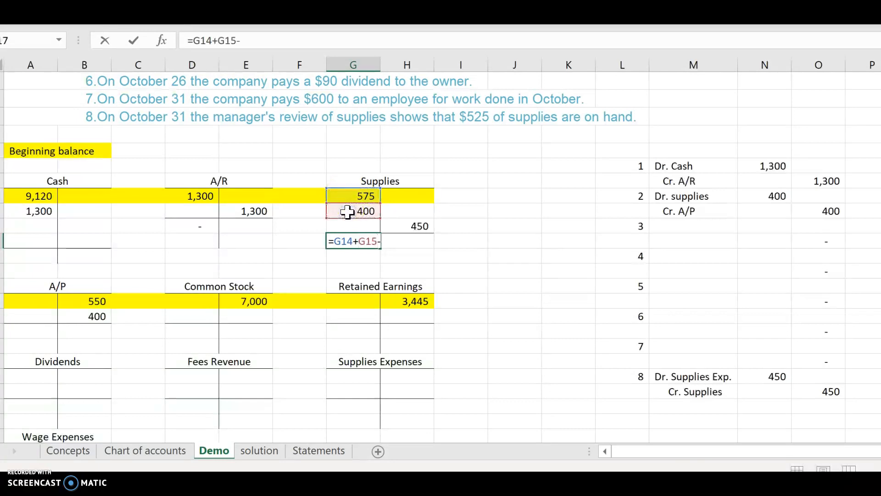
pyautogui.click(401, 223)
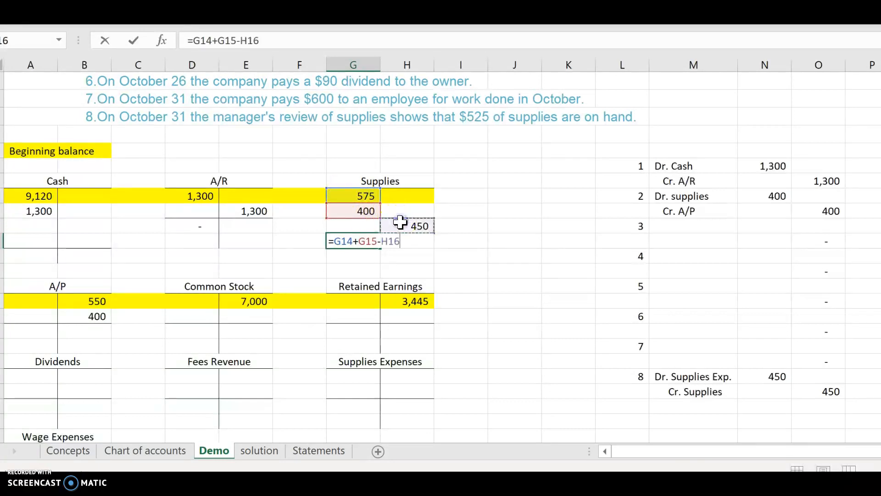
pyautogui.press('Return')
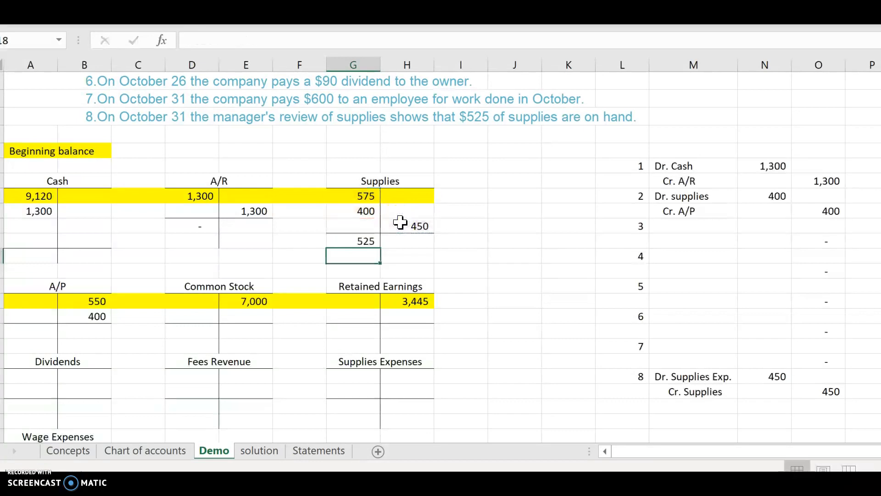
pyautogui.click(363, 242)
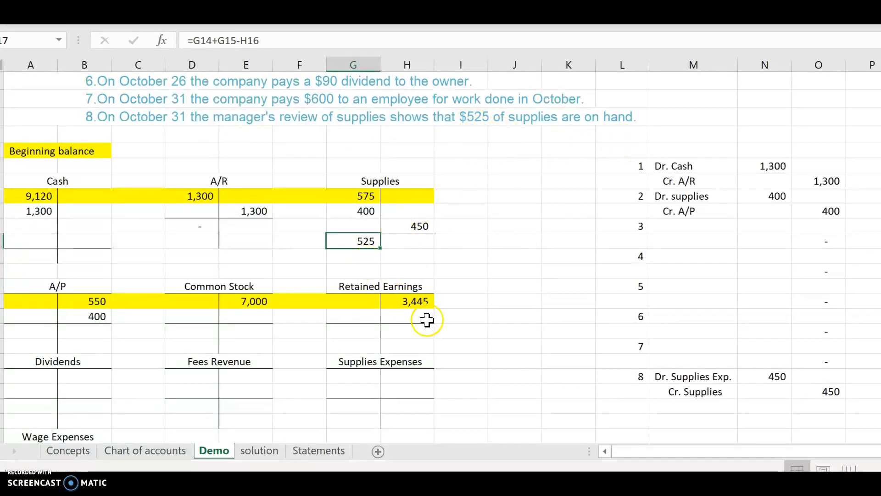
# Step: Compare the solution sheet's completed T-accounts with the trial balance on the Statements sheet
pyautogui.scroll(-1, 427, 322)
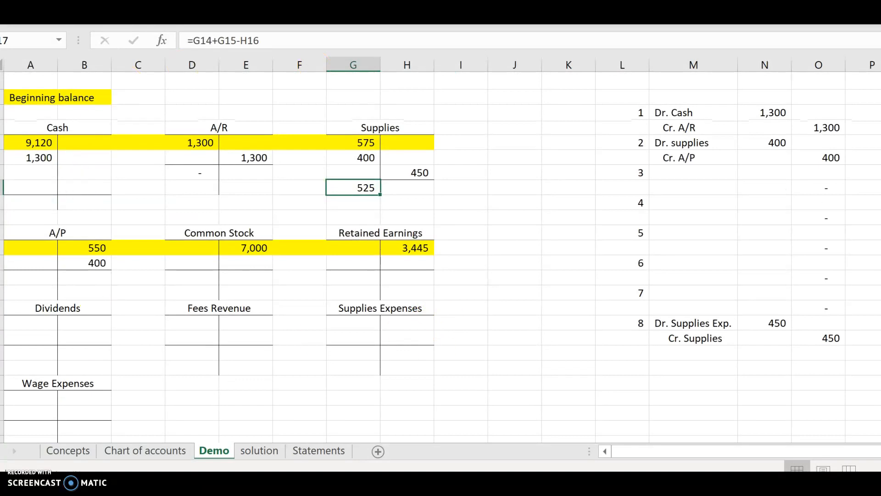
pyautogui.click(260, 451)
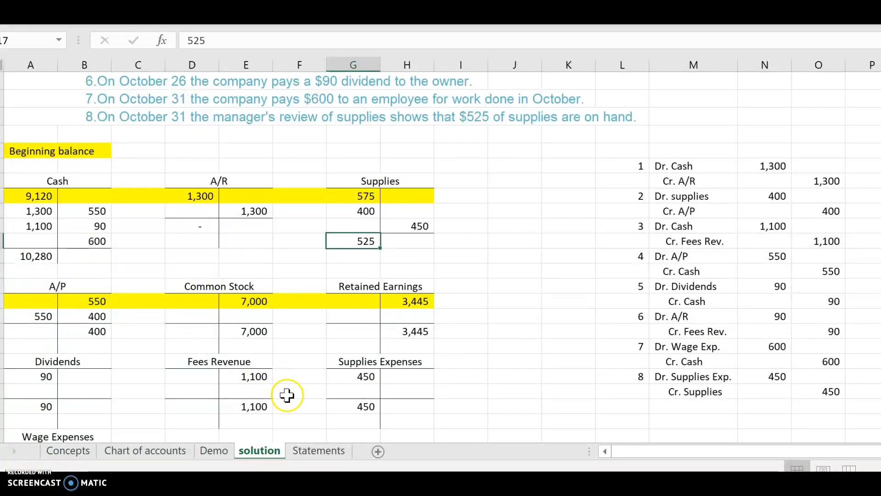
pyautogui.scroll(-1, 500, 347)
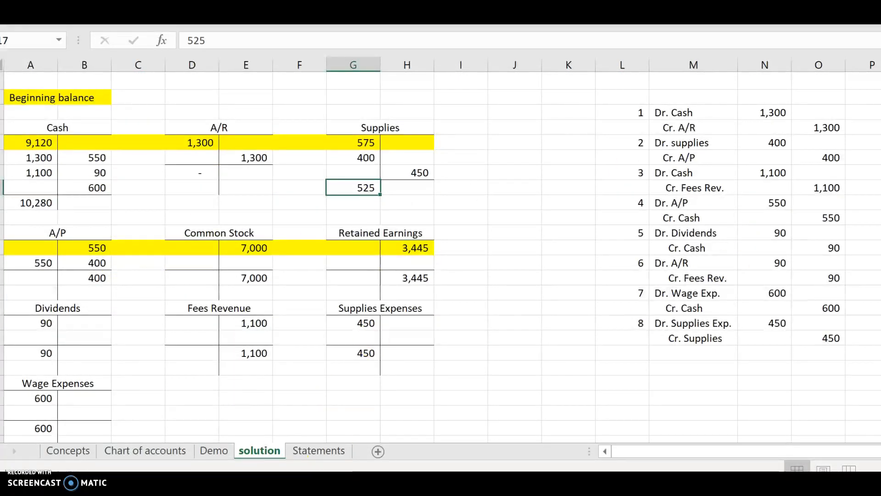
pyautogui.click(305, 452)
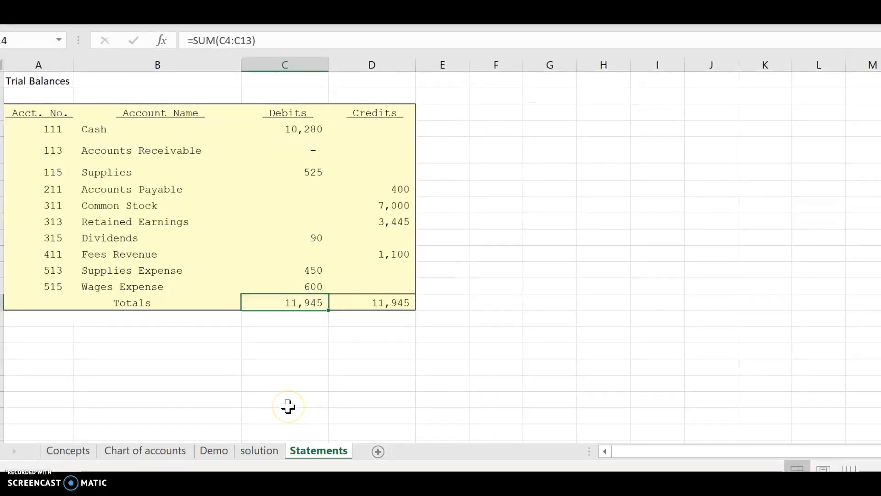
pyautogui.click(258, 451)
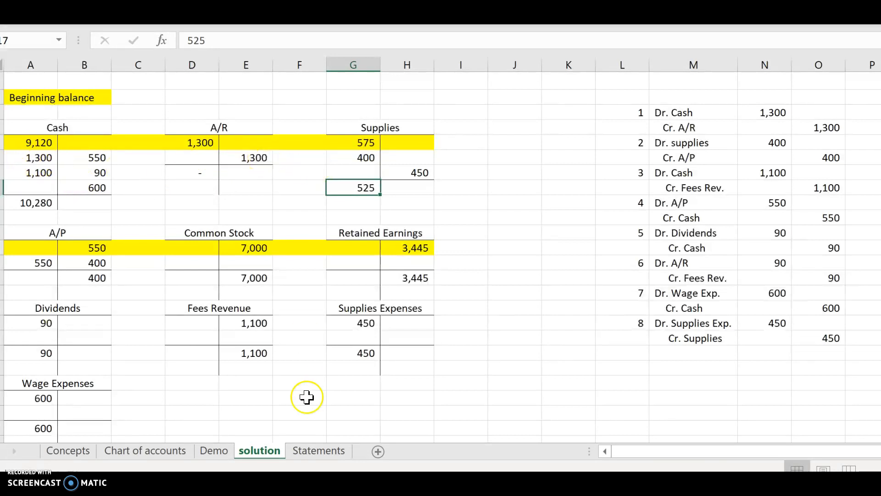
pyautogui.click(319, 452)
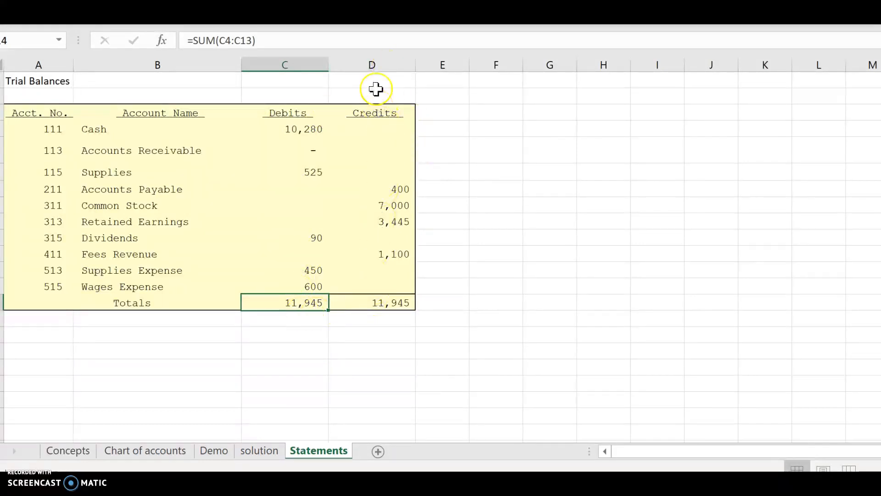
pyautogui.click(257, 451)
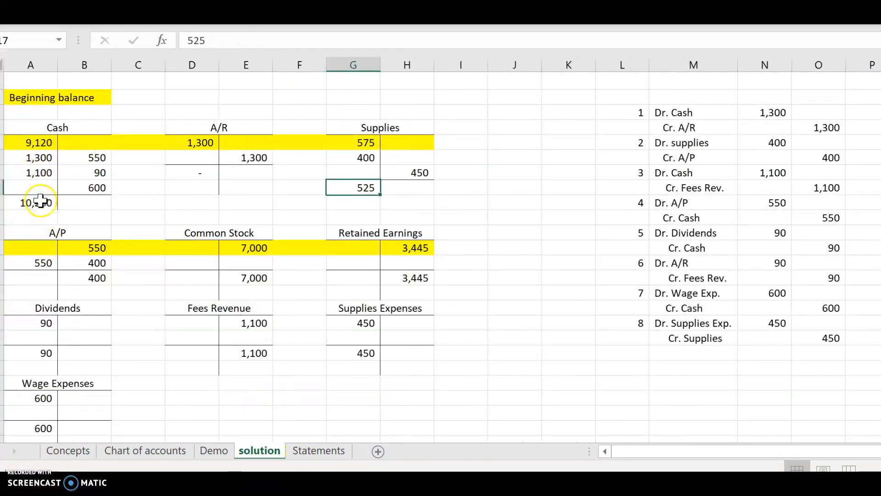
pyautogui.click(319, 450)
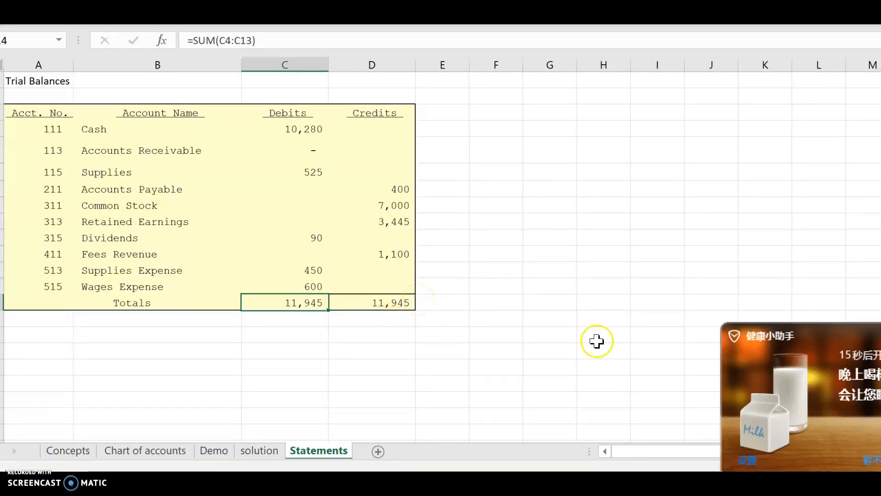
# Step: Inspect the trial balance total formulas and how the solution's Cash T-account links to journal entries
pyautogui.click(290, 35)
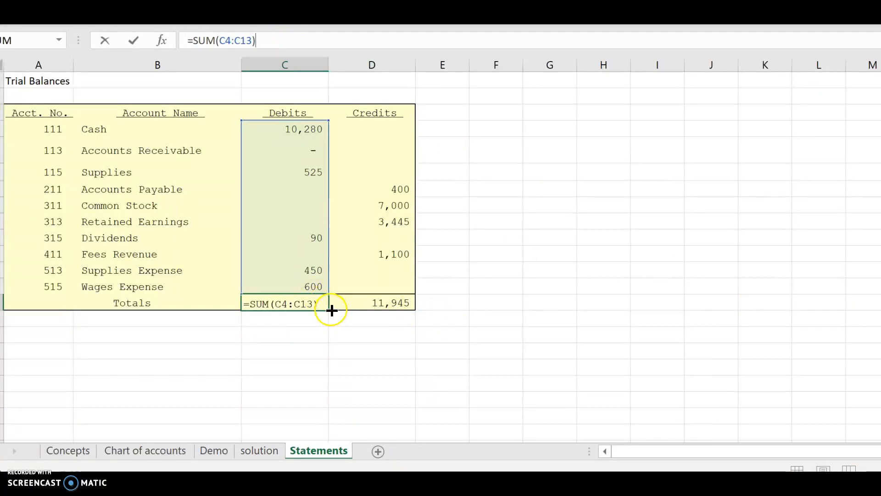
pyautogui.click(356, 303)
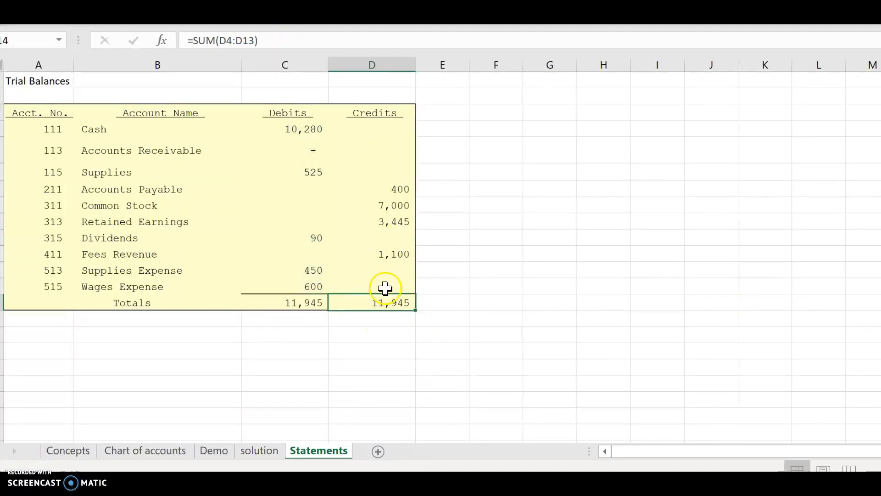
pyautogui.click(275, 451)
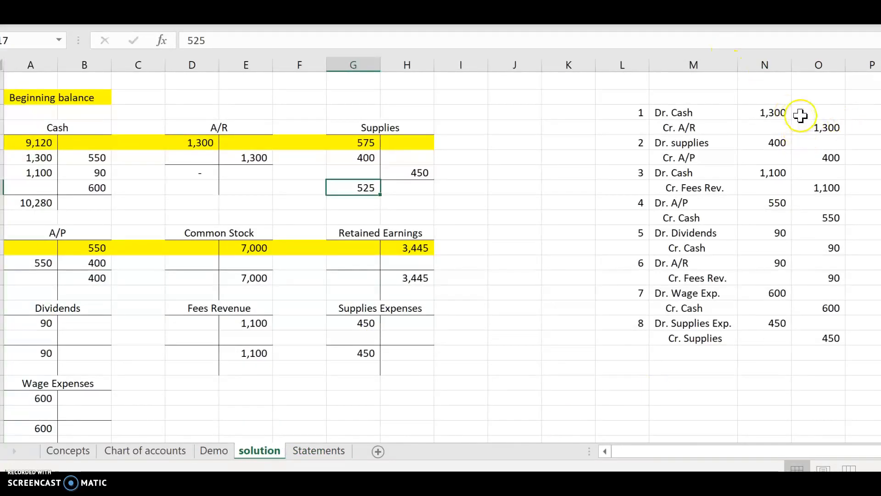
pyautogui.click(780, 117)
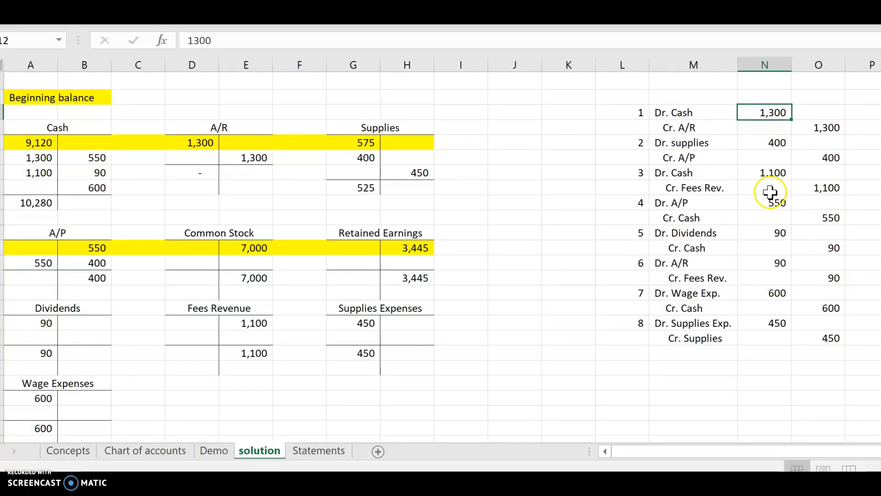
pyautogui.click(14, 160)
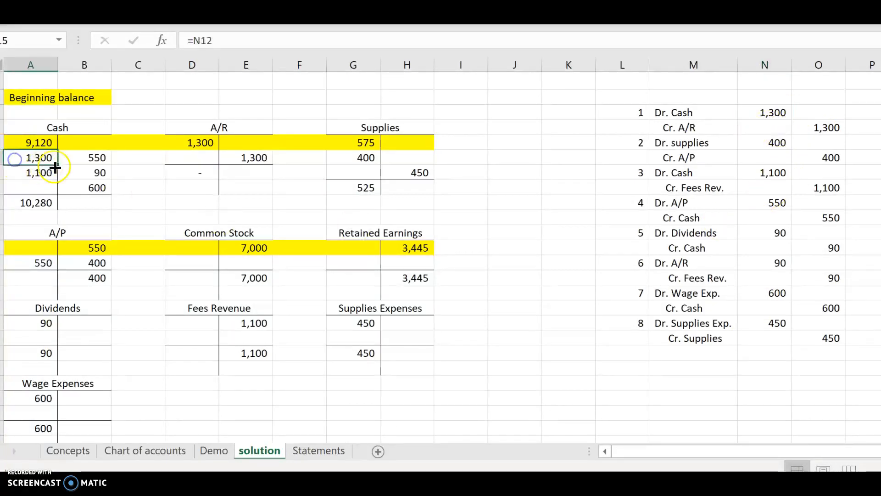
# Step: Replace the first Cash debit on the solution sheet with the hard-coded value 1,200
pyautogui.write('1,')
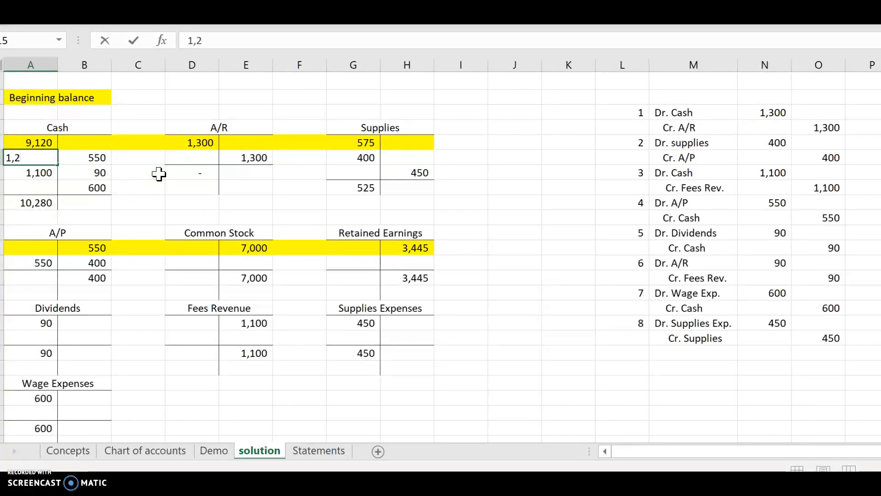
pyautogui.write('200')
pyautogui.press('Return')
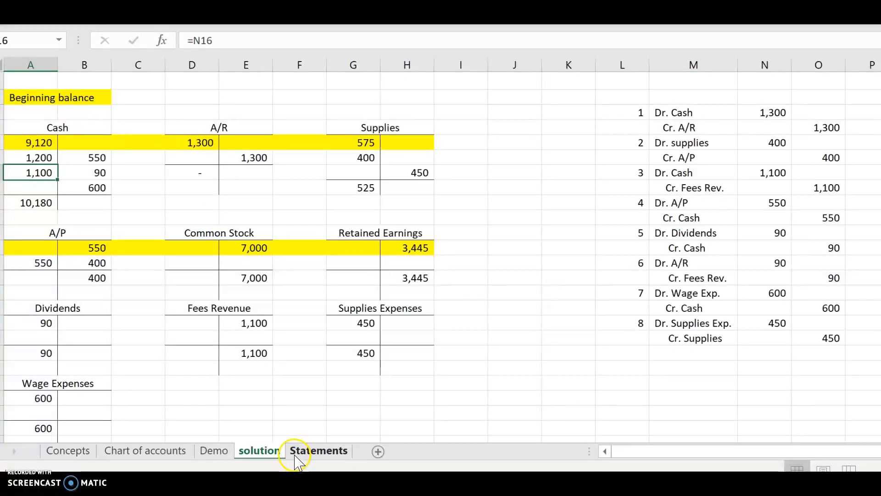
# Step: Compare the debit and credit totals of the trial balance on the Statements sheet
pyautogui.click(319, 450)
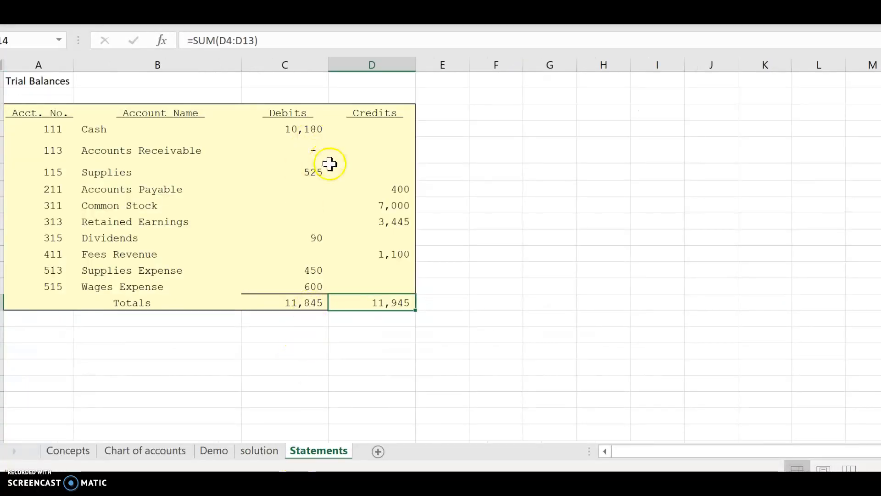
pyautogui.click(310, 308)
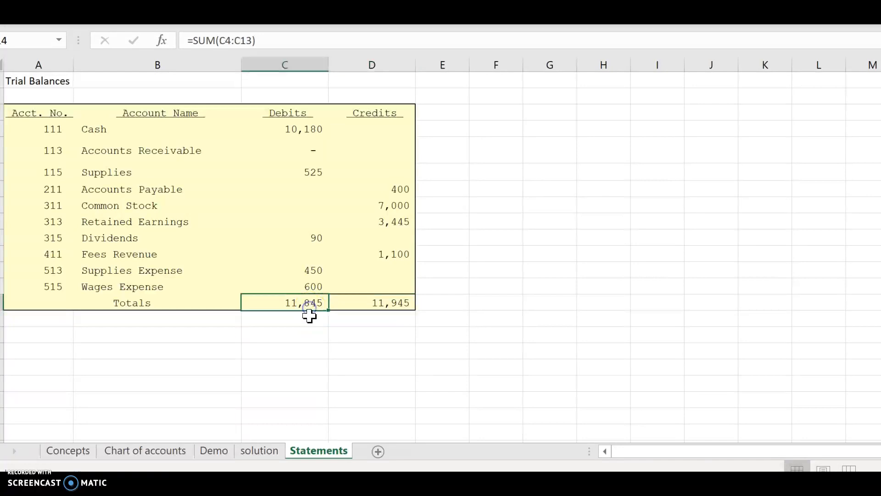
pyautogui.click(273, 455)
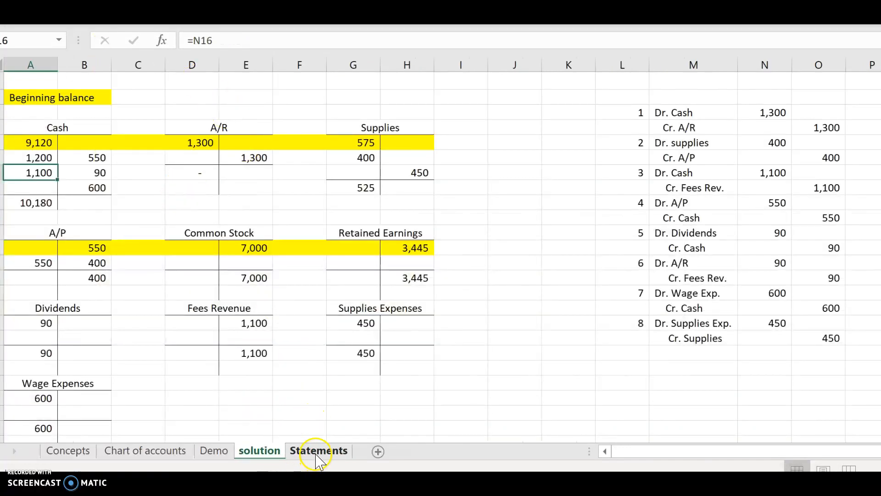
# Step: Relink the first Cash debit on the solution sheet to entry 1's debit amount with the formula =N12
pyautogui.click(48, 157)
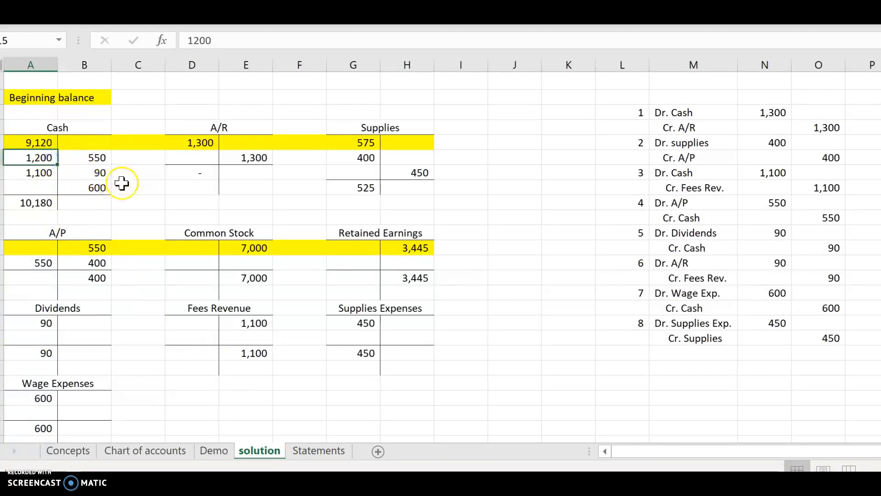
pyautogui.write('=')
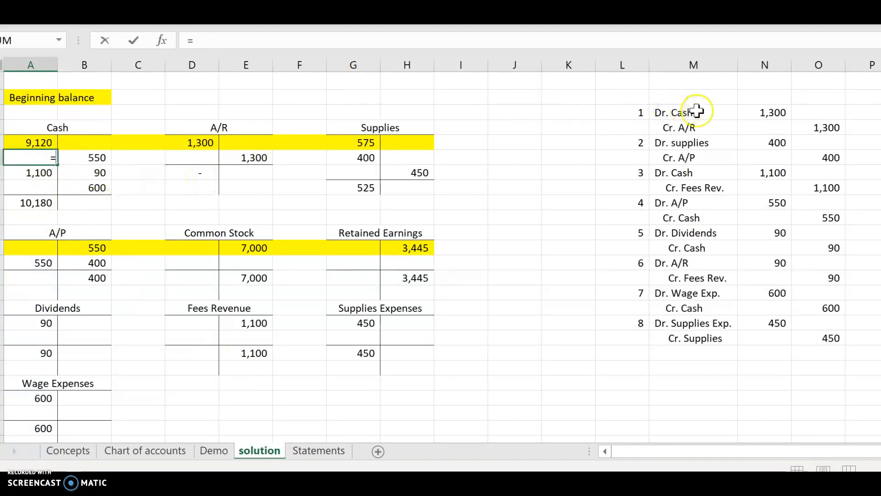
pyautogui.click(766, 112)
pyautogui.press('Return')
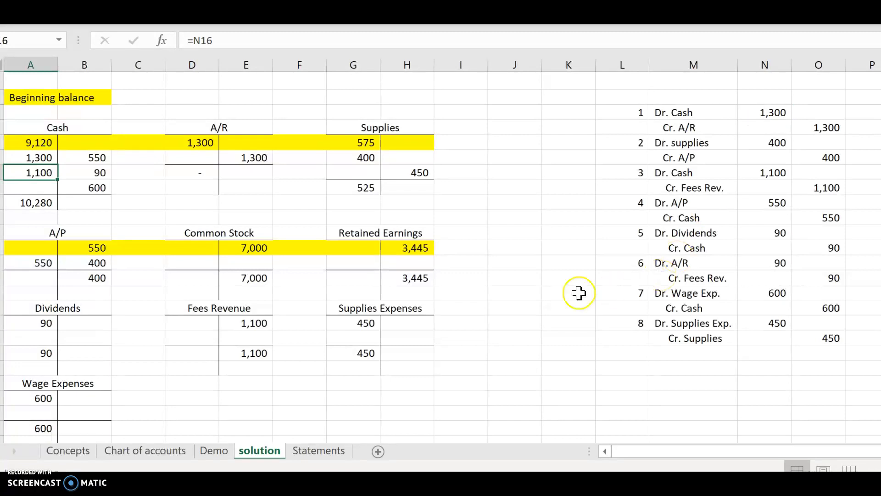
# Step: Recheck the trial balance totals and review the October transaction descriptions above the solution sheet's T-accounts
pyautogui.click(318, 452)
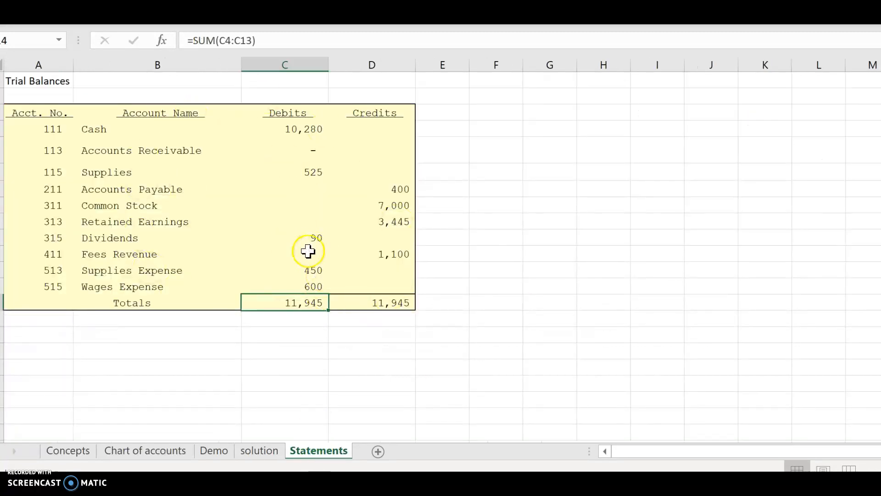
pyautogui.click(285, 368)
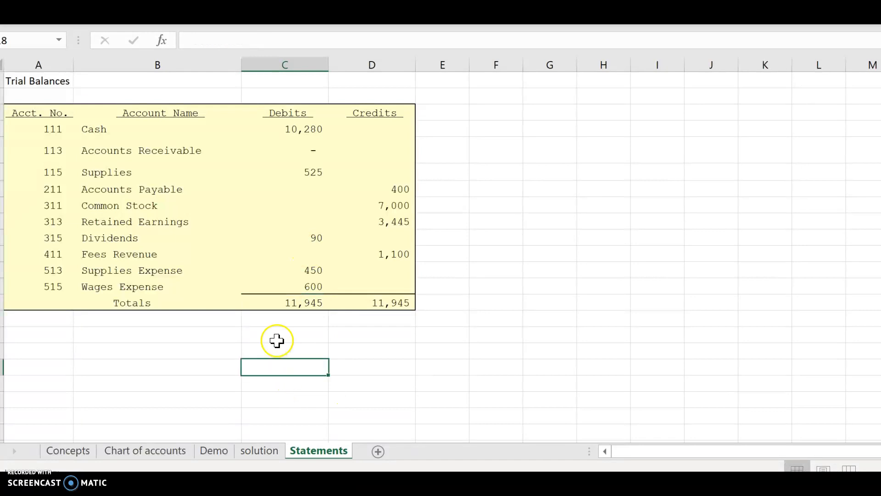
pyautogui.click(263, 454)
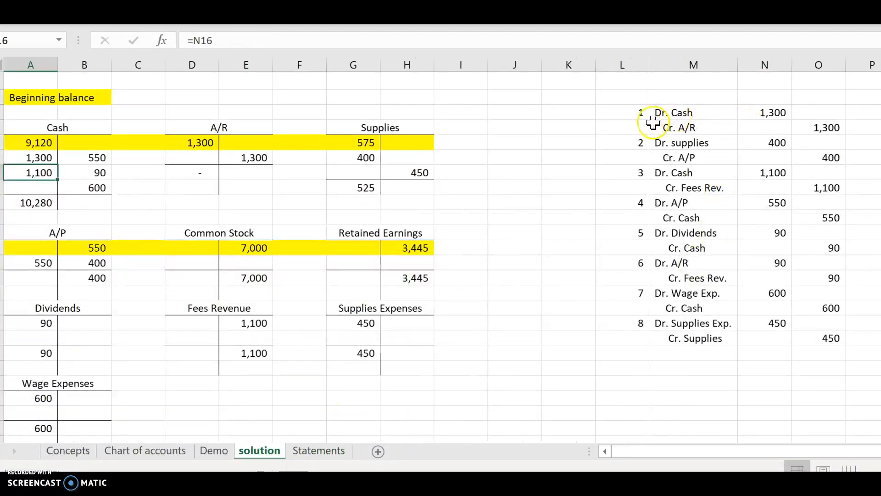
pyautogui.scroll(1, 696, 148)
pyautogui.scroll(3, 695, 147)
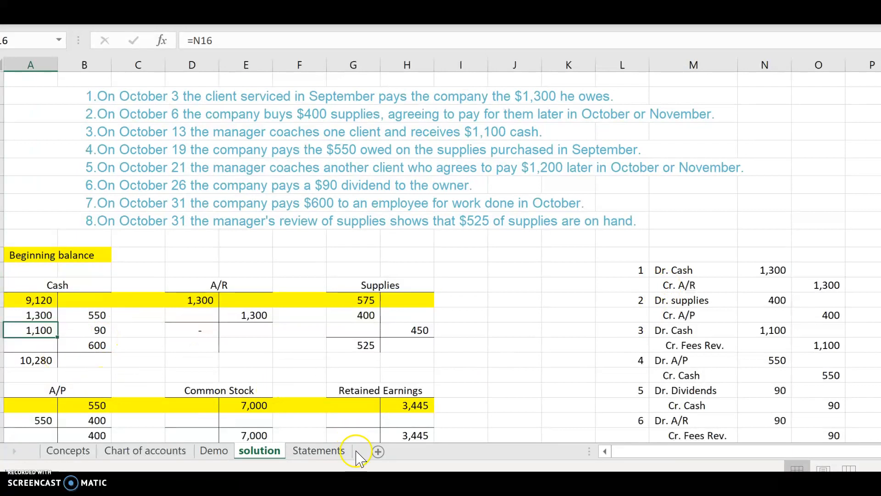
pyautogui.click(342, 451)
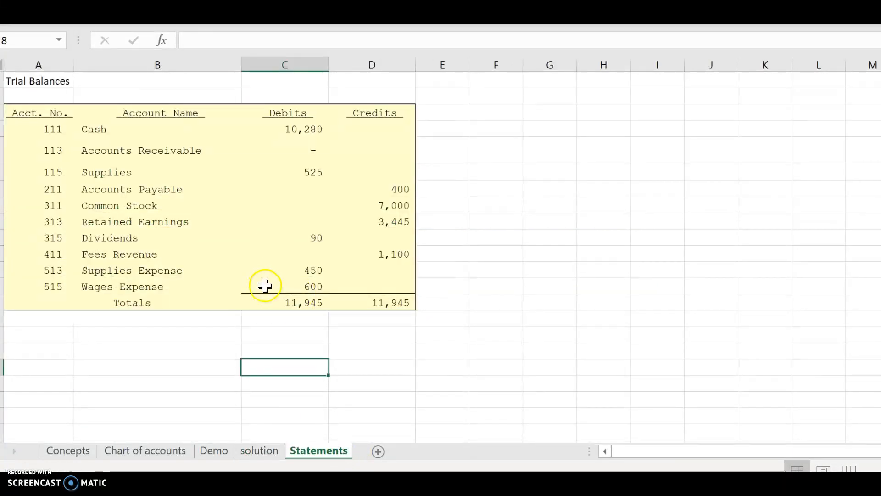